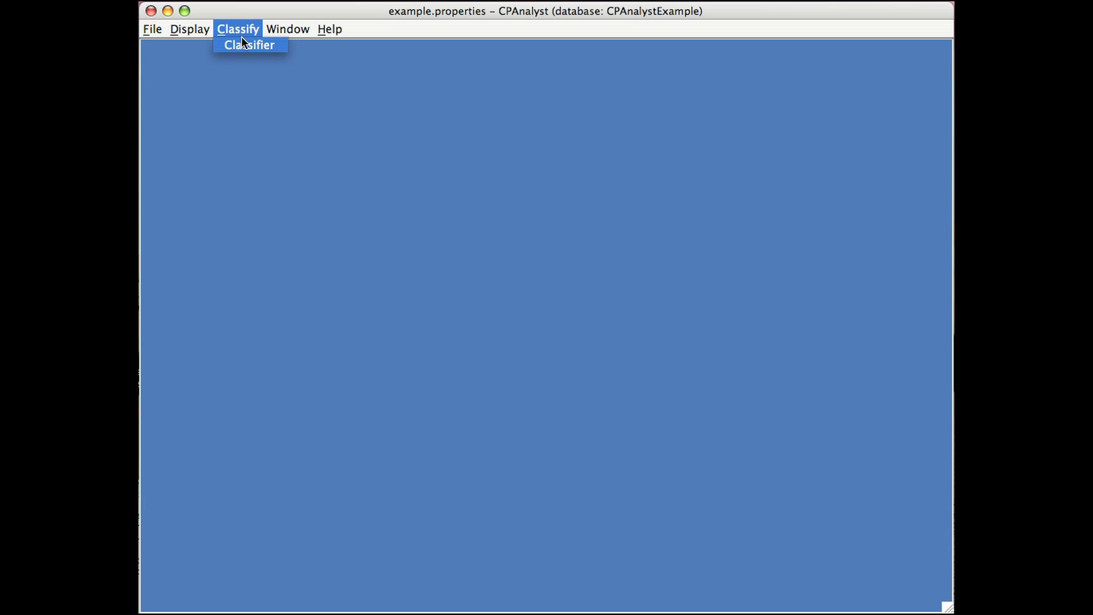
Open the Classifier and grab 24 random cells from image 1051.
left_click(241, 39)
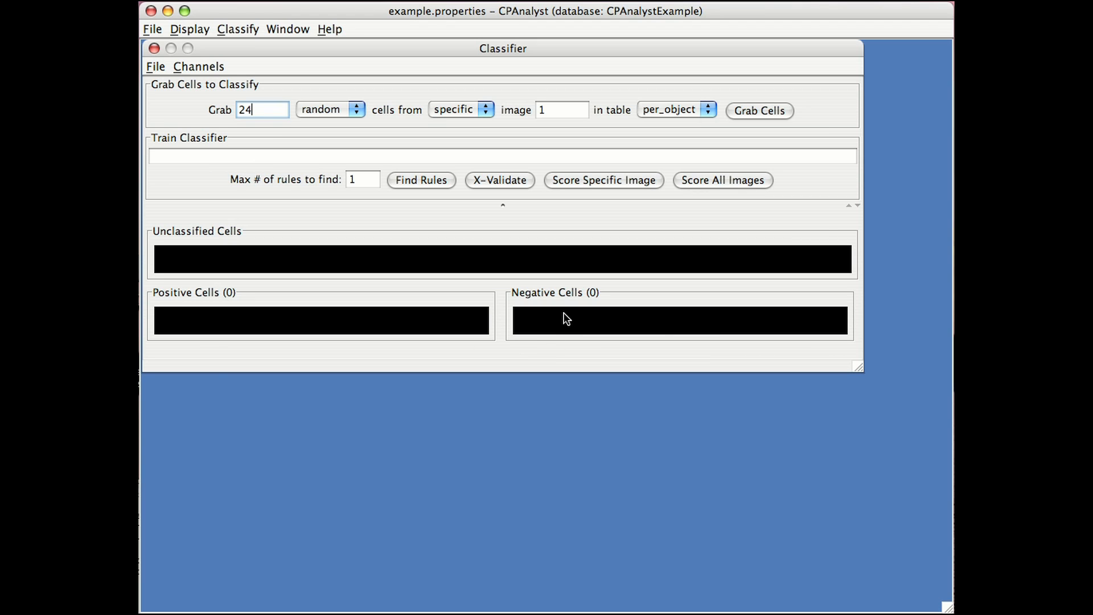
left_click(563, 109)
type("051")
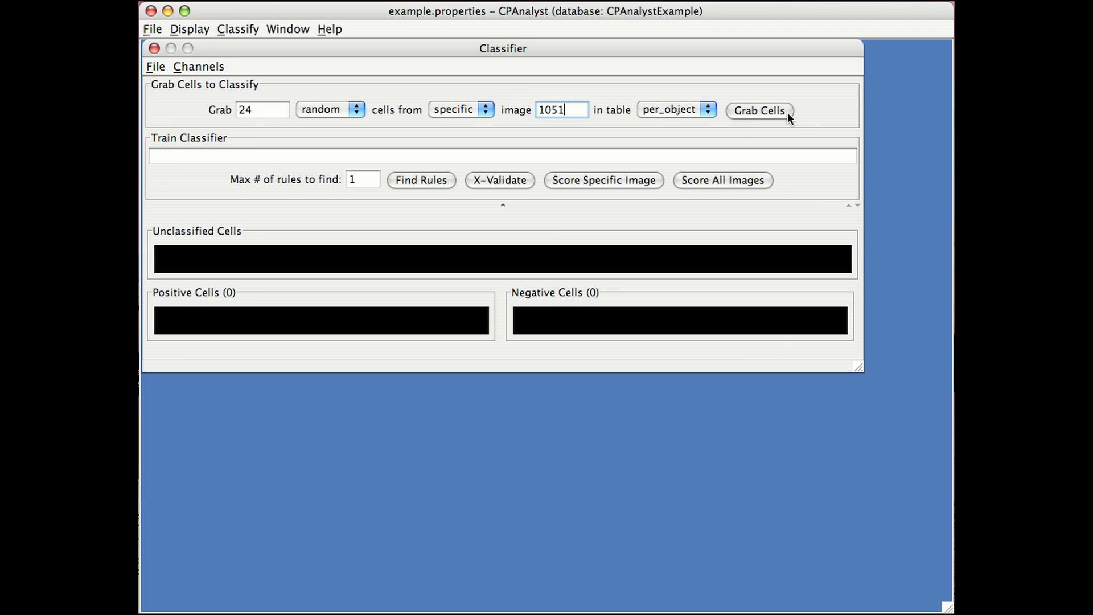
left_click(785, 112)
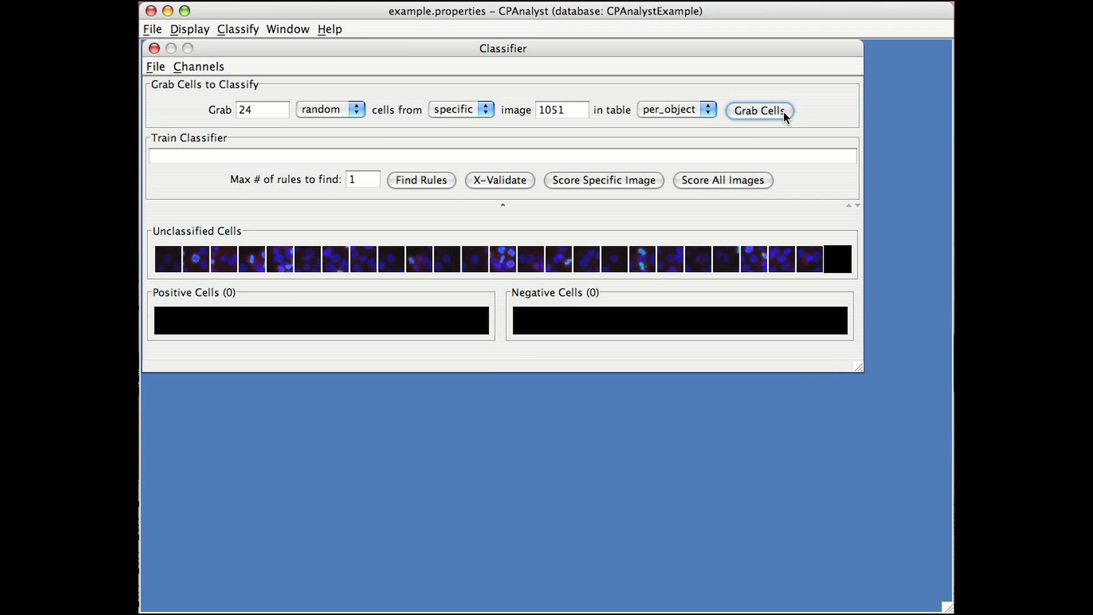
Classify the fourth and thirteenth unclassified cells as positive.
left_click(257, 263)
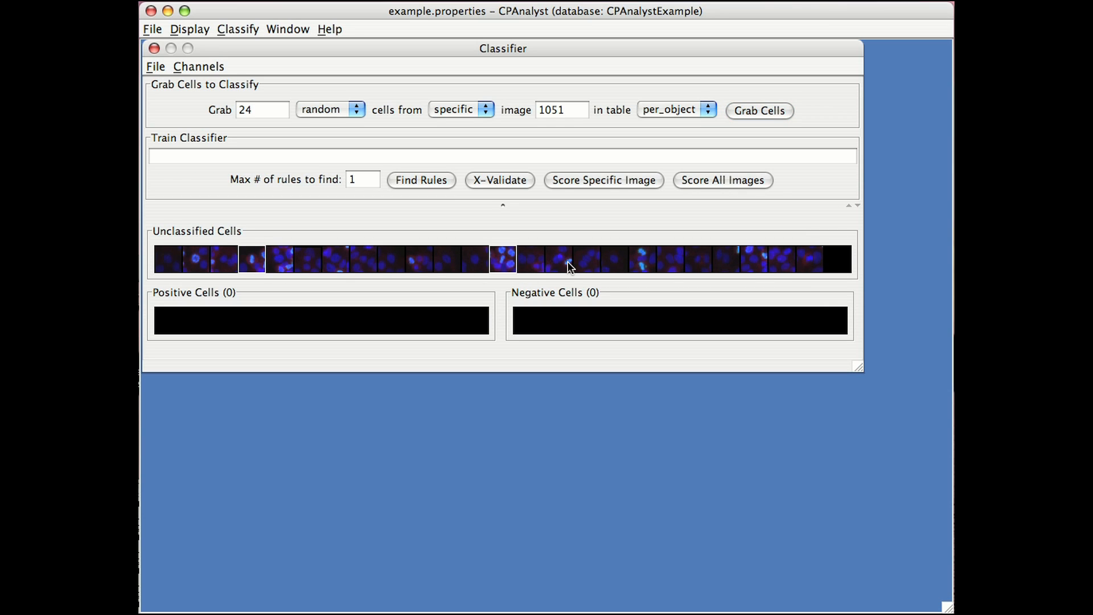
left_click(503, 260)
right_click(250, 261)
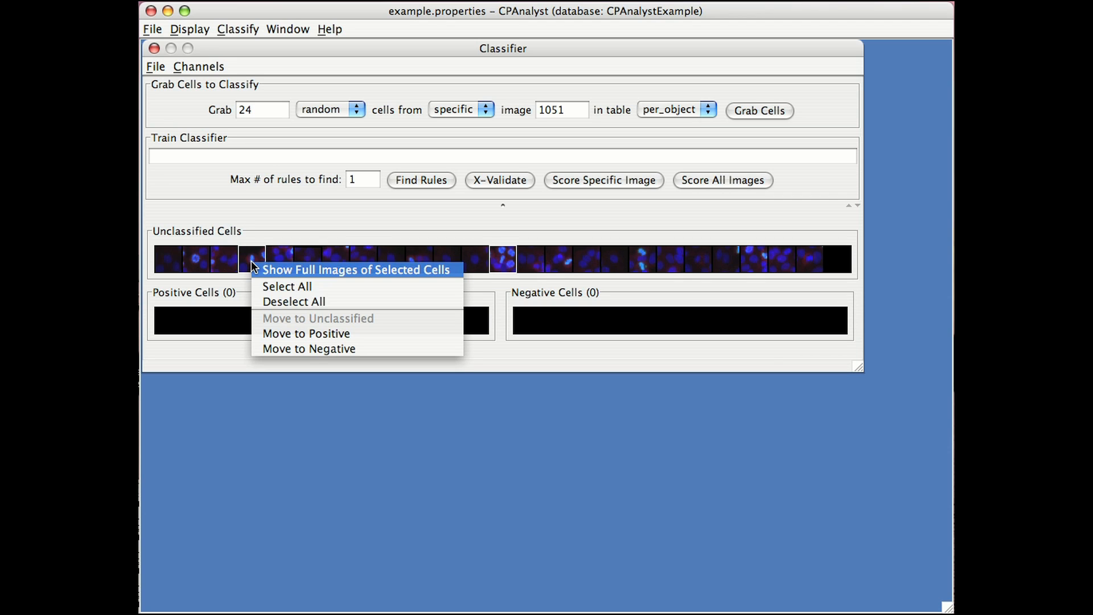
left_click(299, 334)
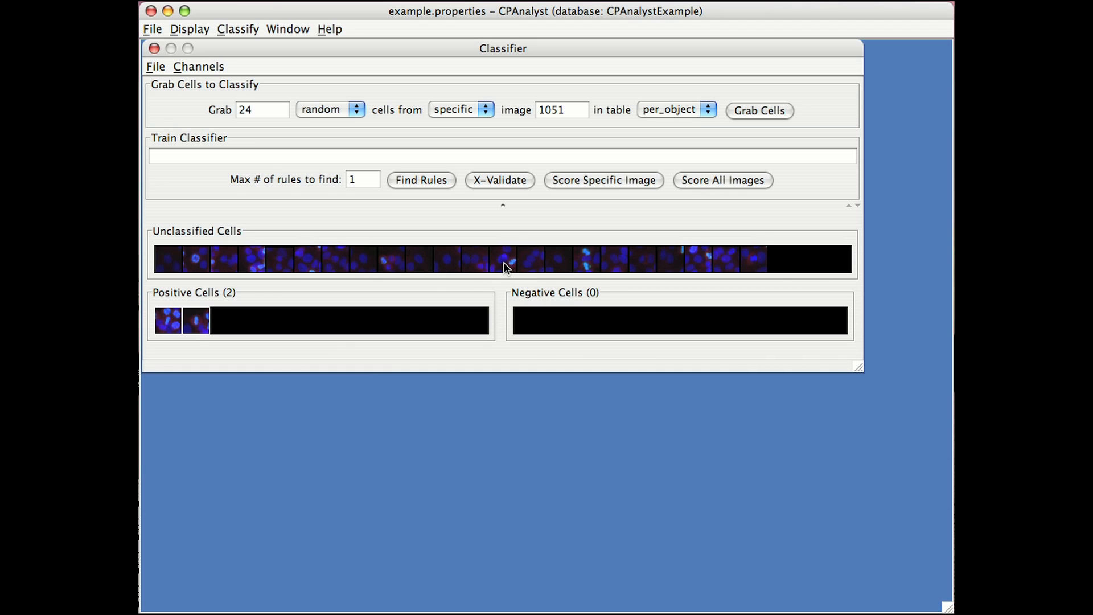
Classify all the remaining unclassified cells from image 1051 as negative.
right_click(254, 257)
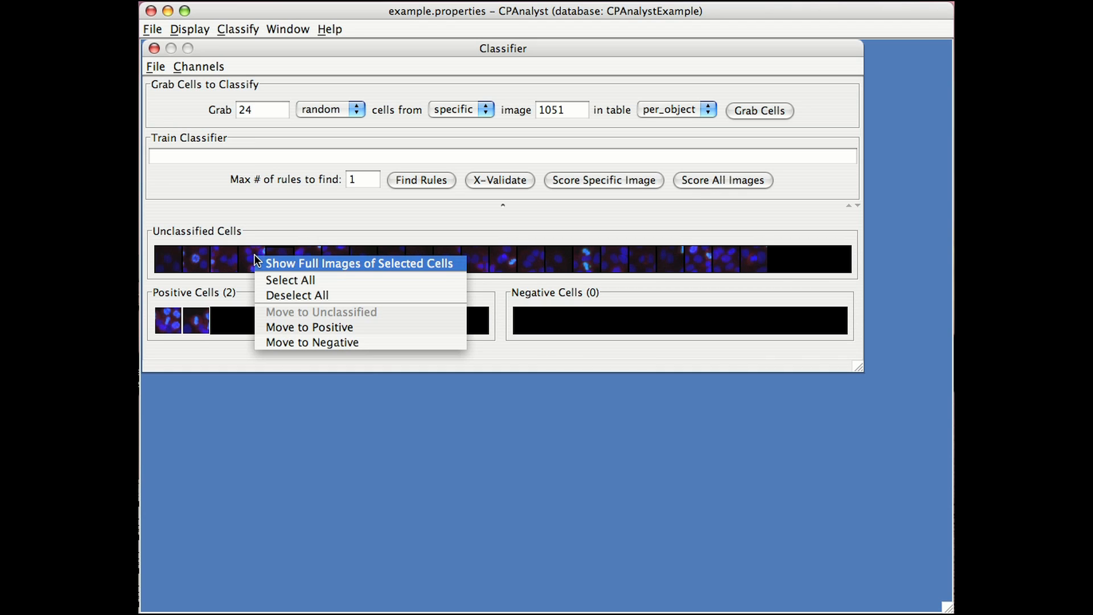
left_click(275, 275)
right_click(282, 262)
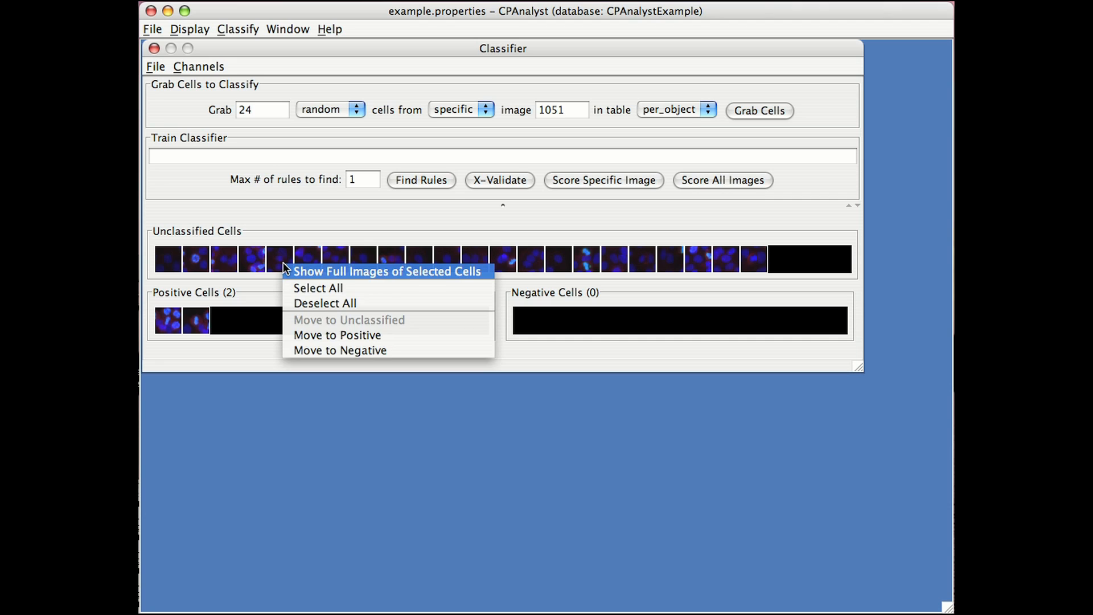
left_click(342, 348)
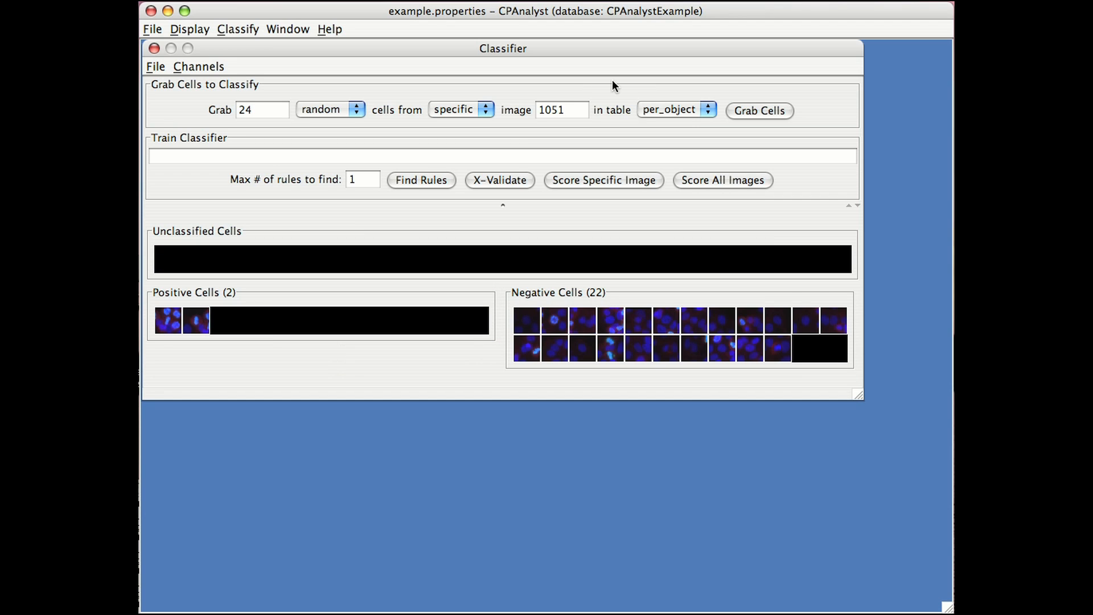
Grab 24 random cells from image 87.
double_click(576, 110)
type("87")
left_click(783, 110)
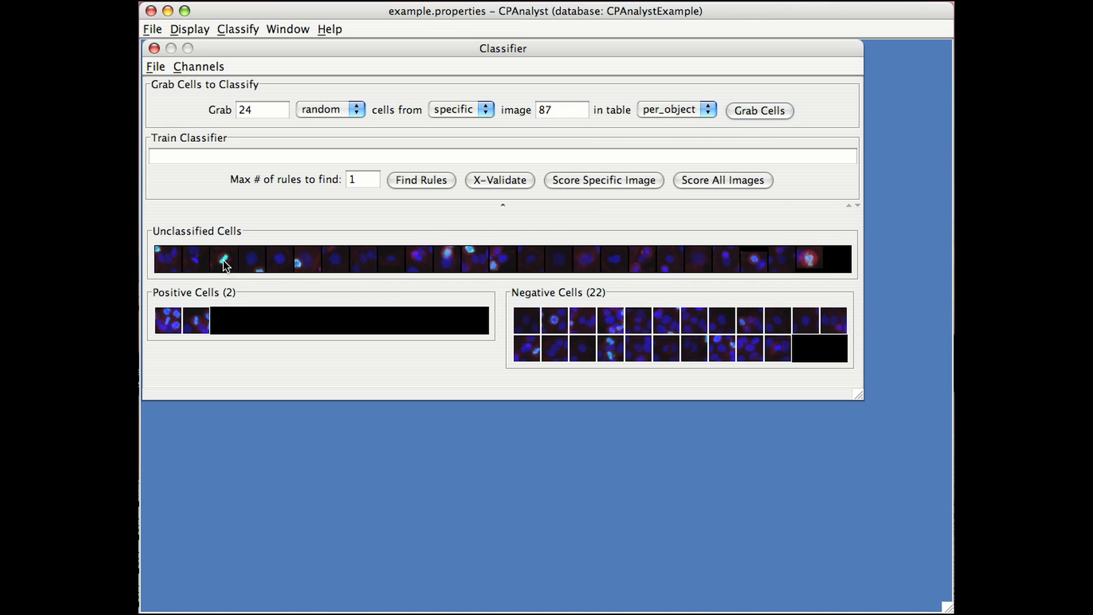
Check the third unclassified cell in its full image, close that image and classify the cell as positive.
right_click(224, 259)
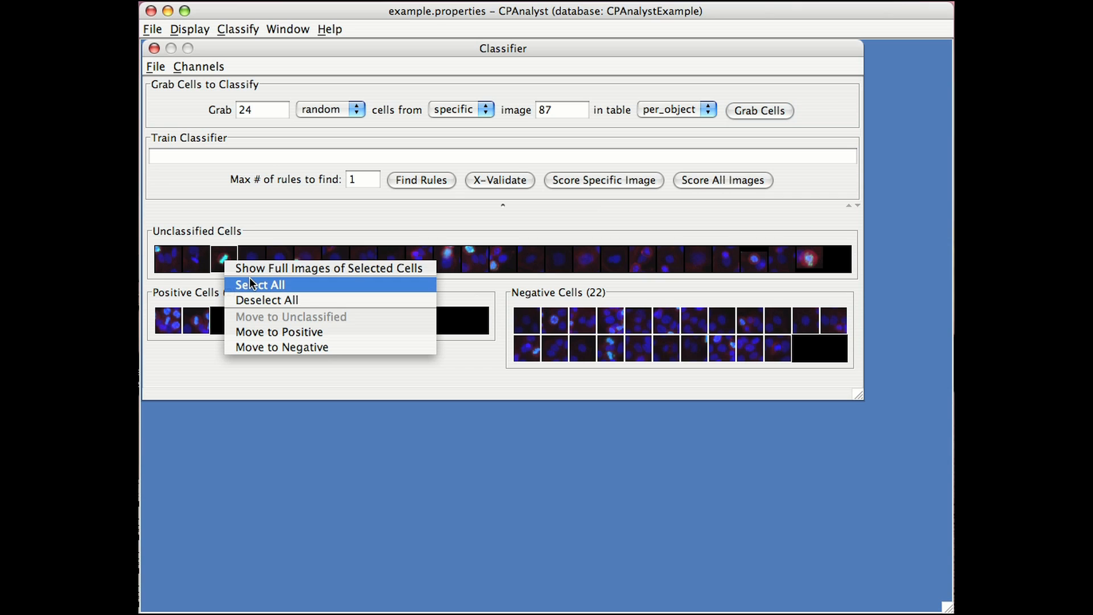
left_click(273, 271)
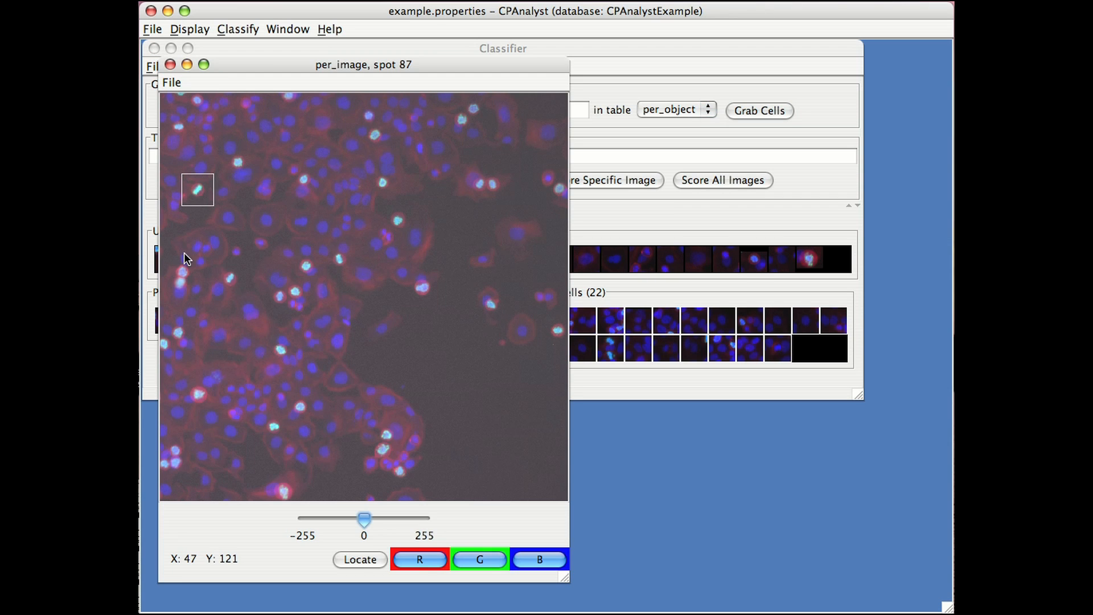
left_click(170, 65)
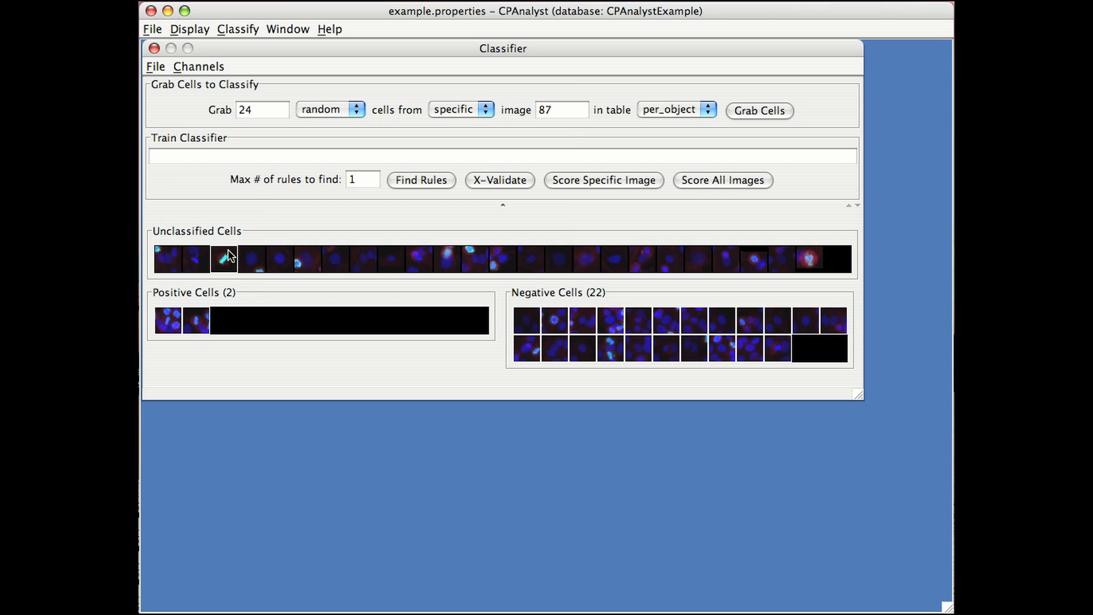
left_click_drag(228, 250, 239, 323)
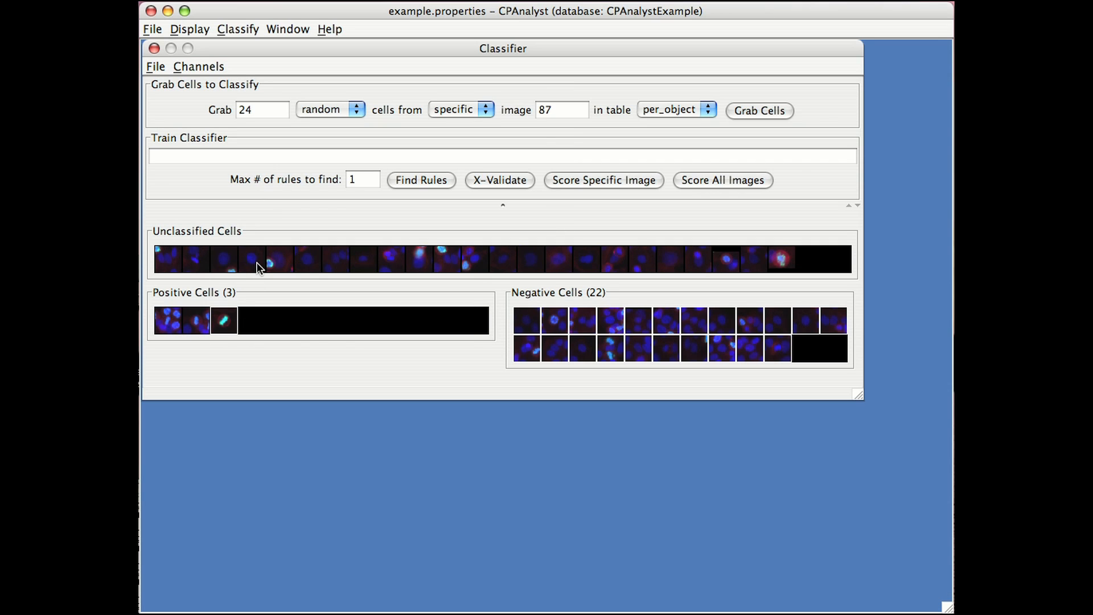
Classify all remaining cells from image 87 as negative, and return the last cell of the second negative row to the unclassified cells.
right_click(259, 258)
left_click(288, 284)
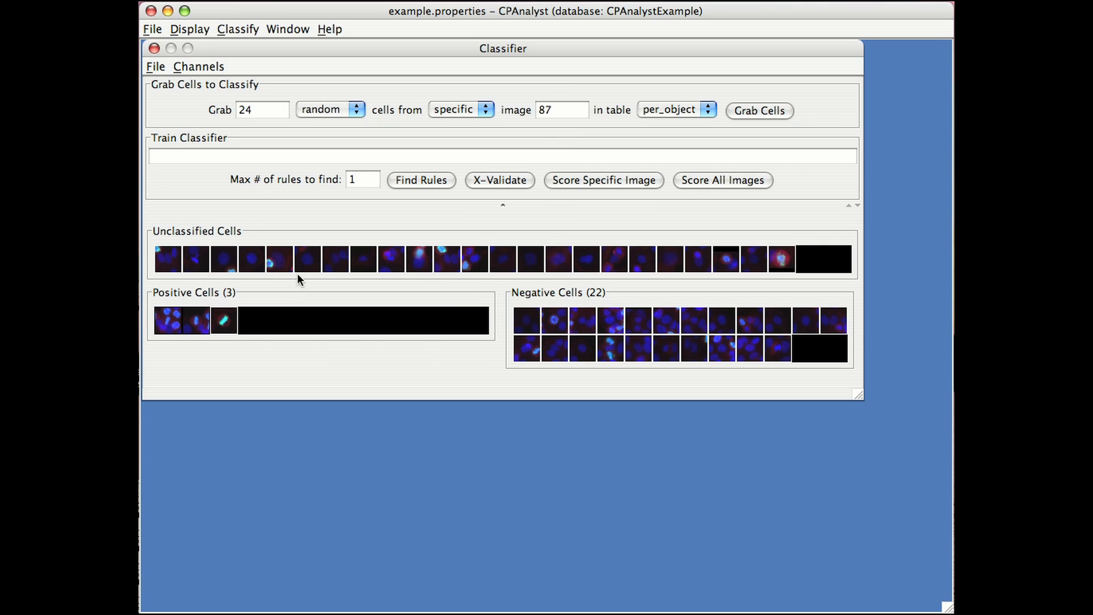
right_click(299, 261)
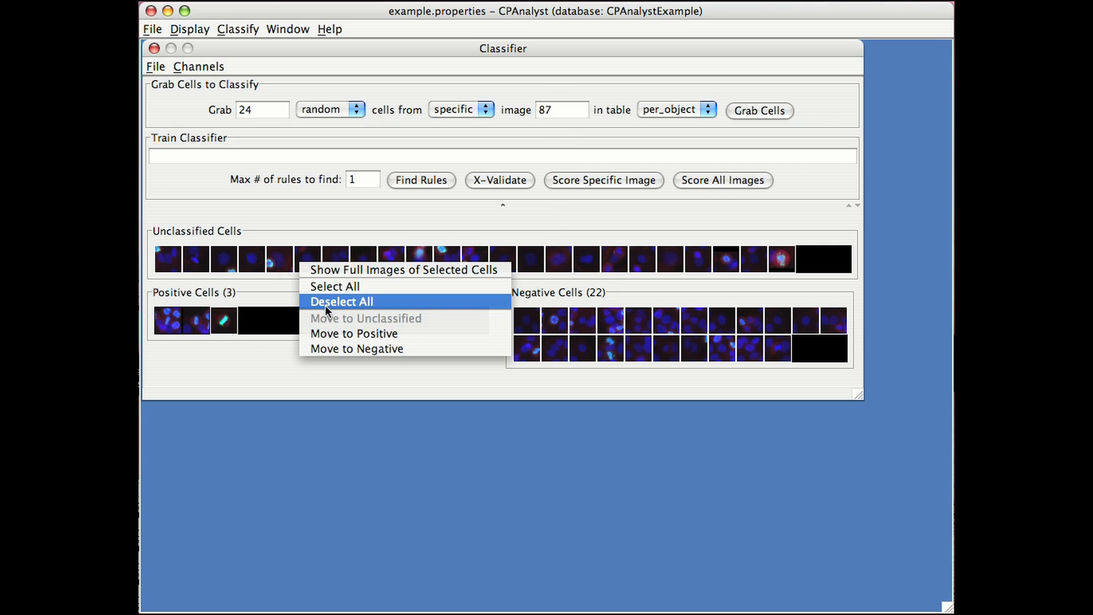
left_click(352, 347)
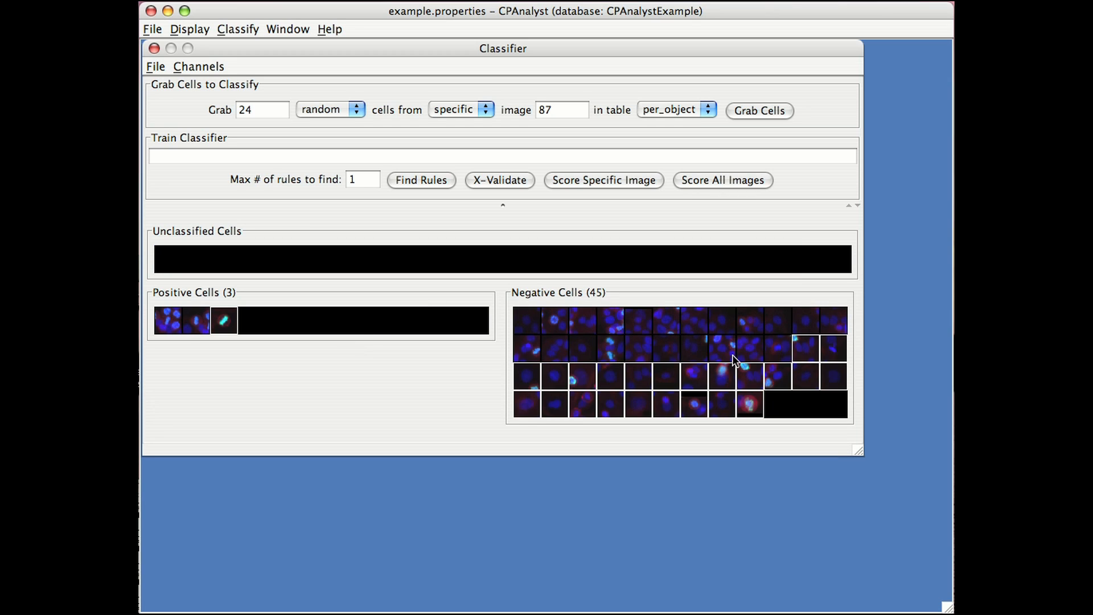
left_click(831, 353)
left_click_drag(835, 350, 728, 263)
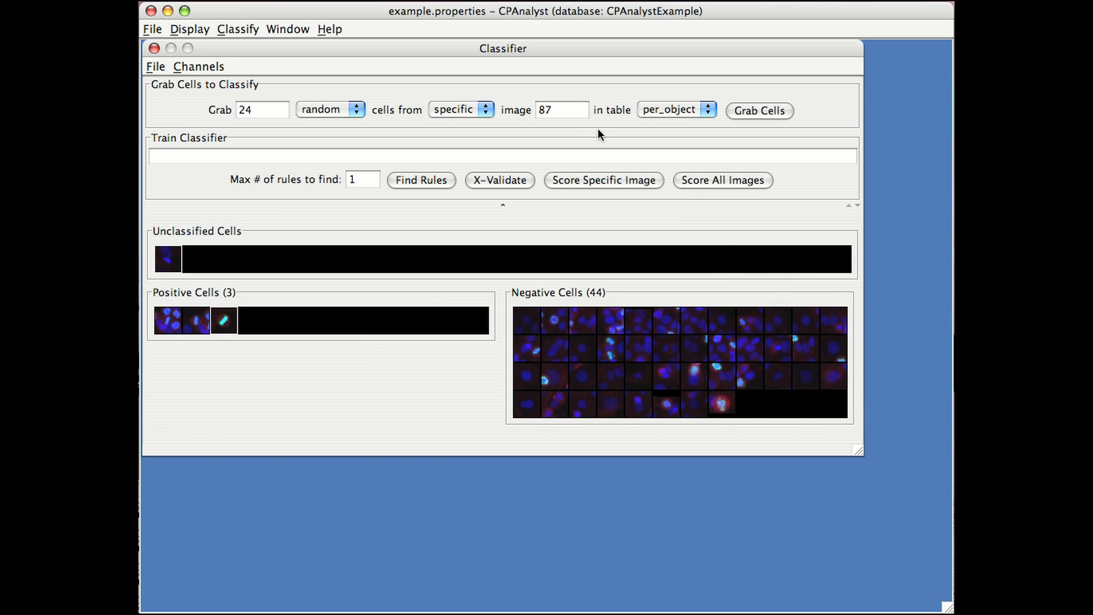
Grab 24 random cells from image 886.
double_click(572, 110)
type("886")
left_click(760, 111)
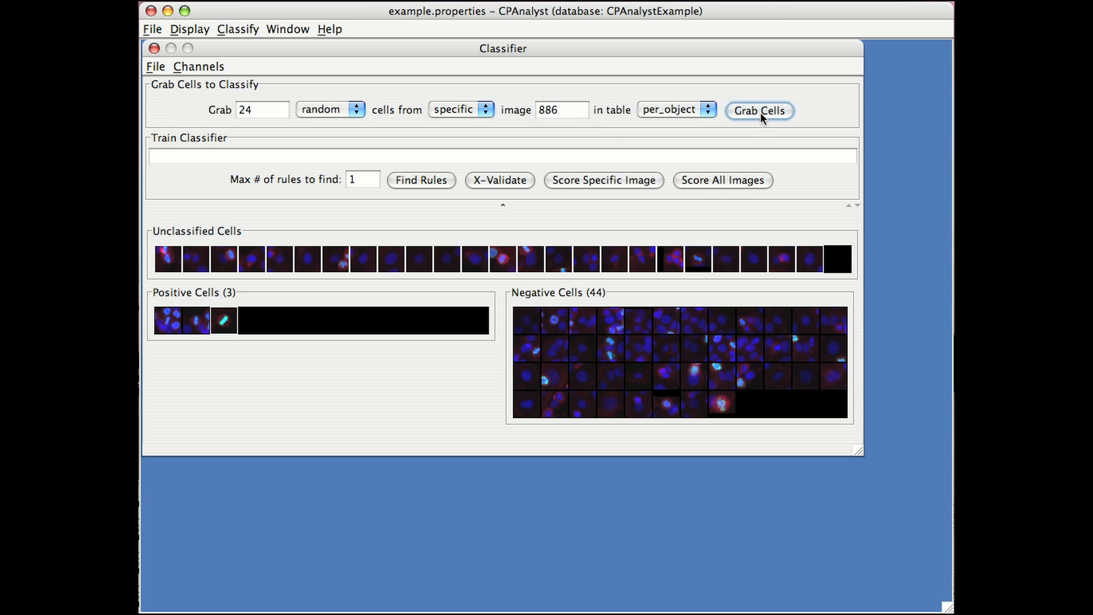
Classify the first and twentieth unclassified cells from image 886 as positive.
left_click(697, 262)
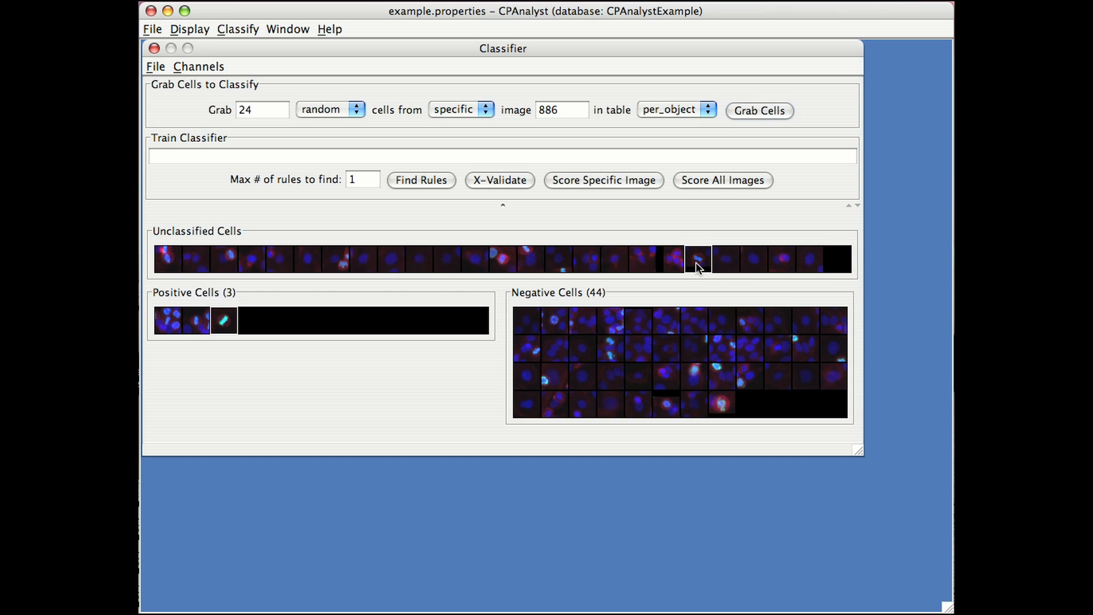
right_click(158, 257)
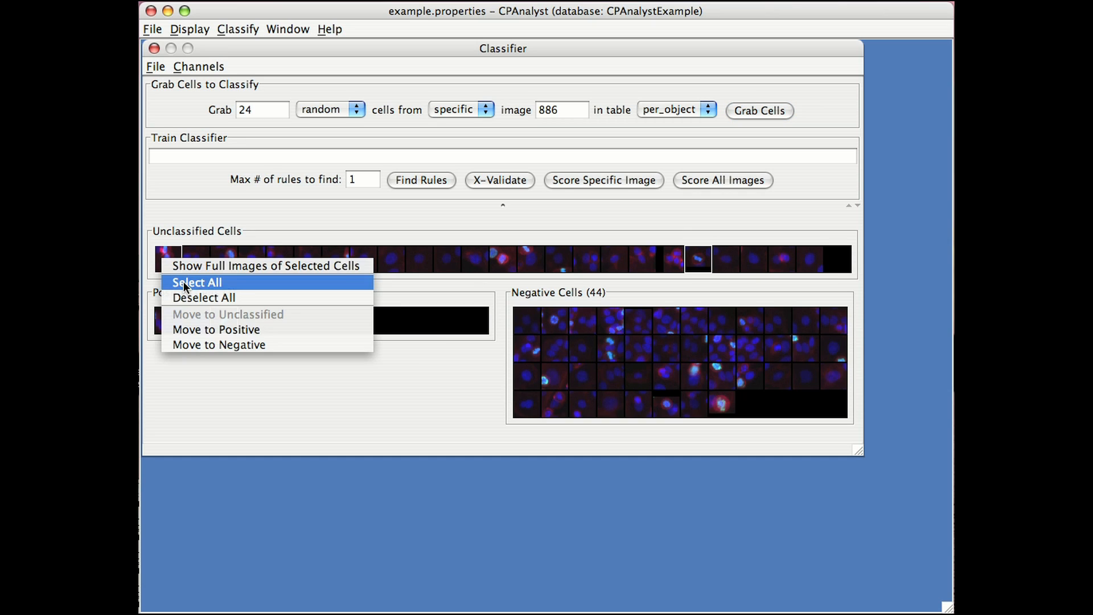
left_click(227, 330)
Classify all the remaining unclassified cells from image 886 as negative.
right_click(225, 256)
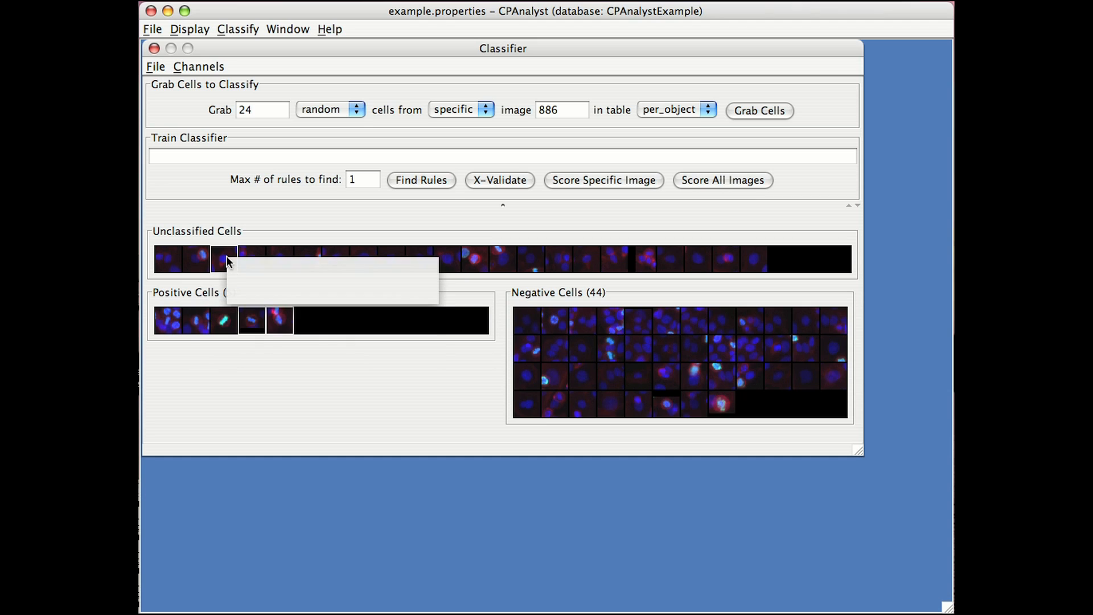
left_click(261, 279)
right_click(277, 267)
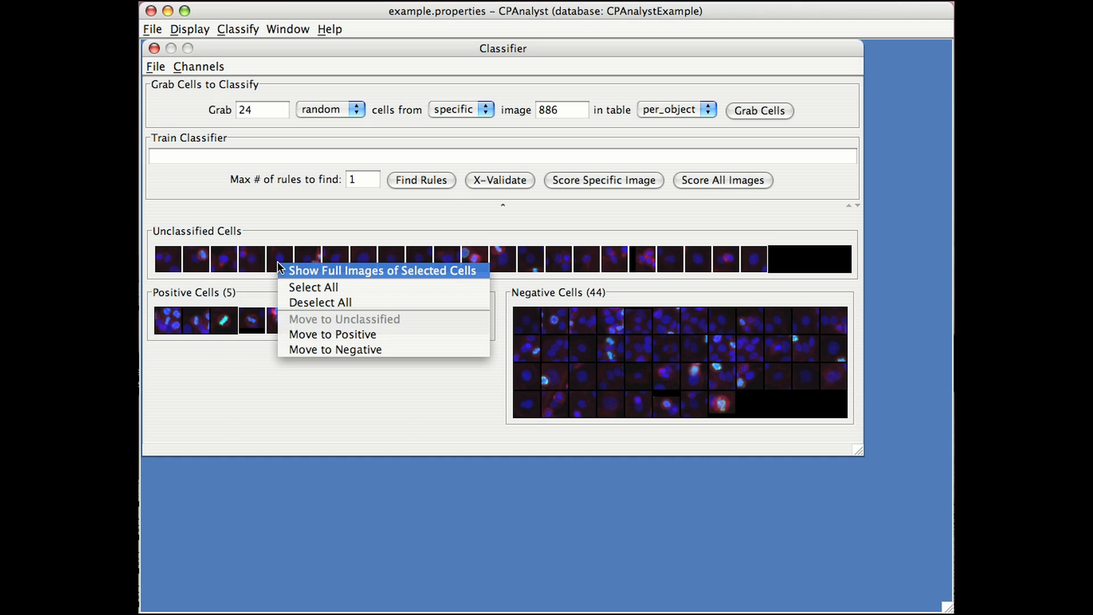
left_click(316, 340)
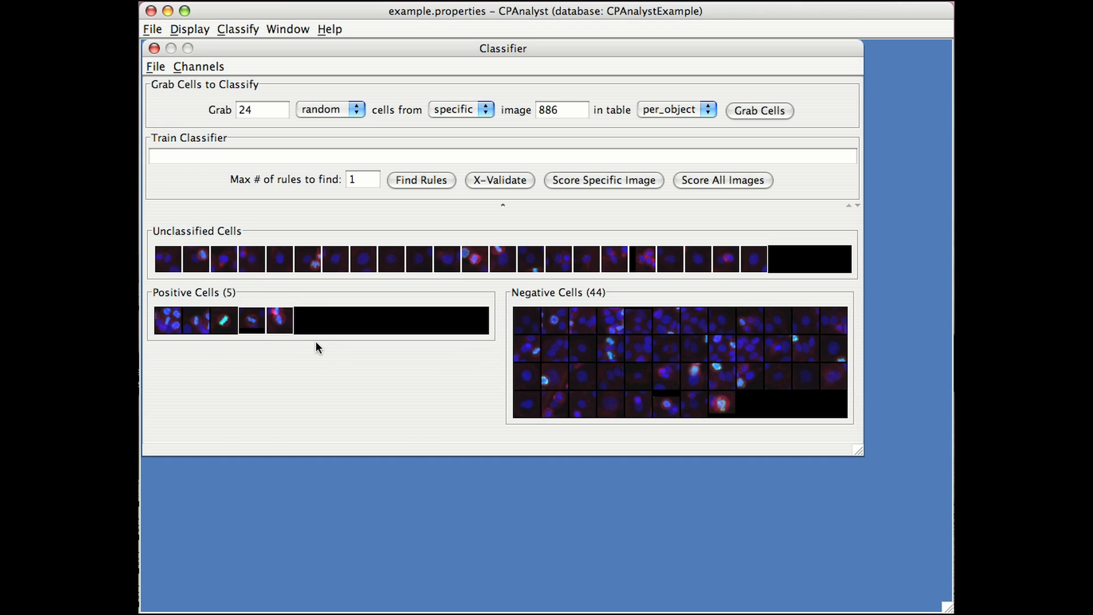
Hide the red and blue channels to view the cells in the green channel only.
left_click(200, 67)
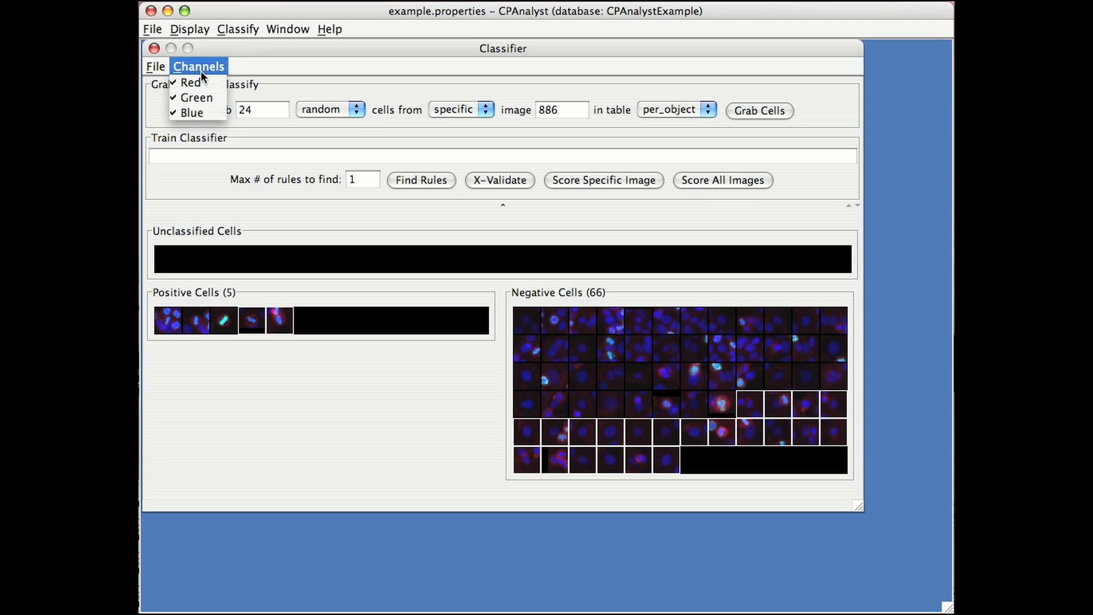
left_click(200, 80)
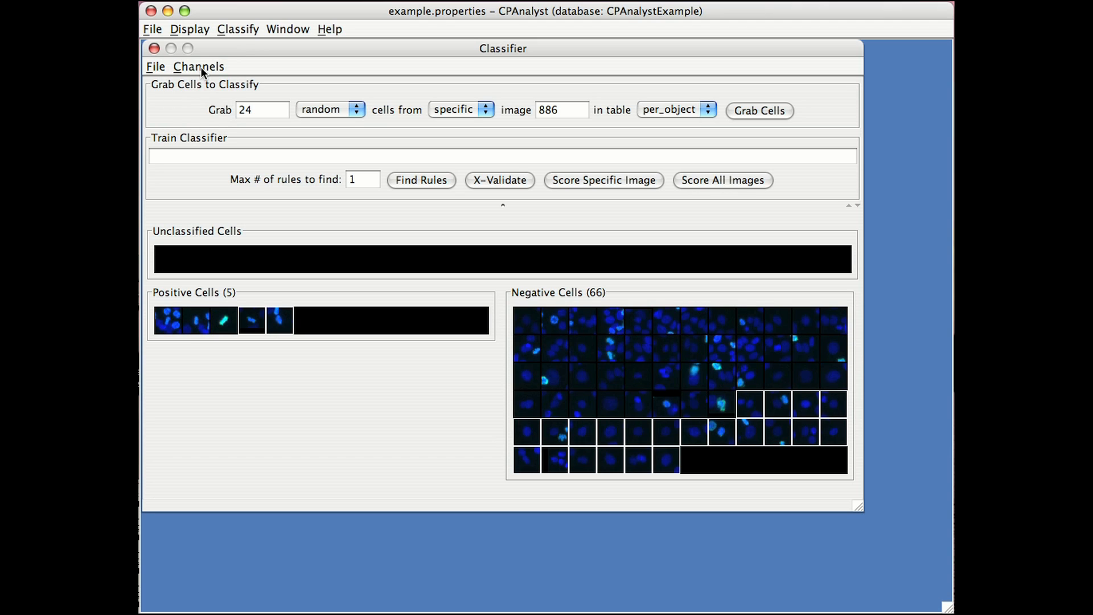
left_click(200, 67)
left_click(203, 107)
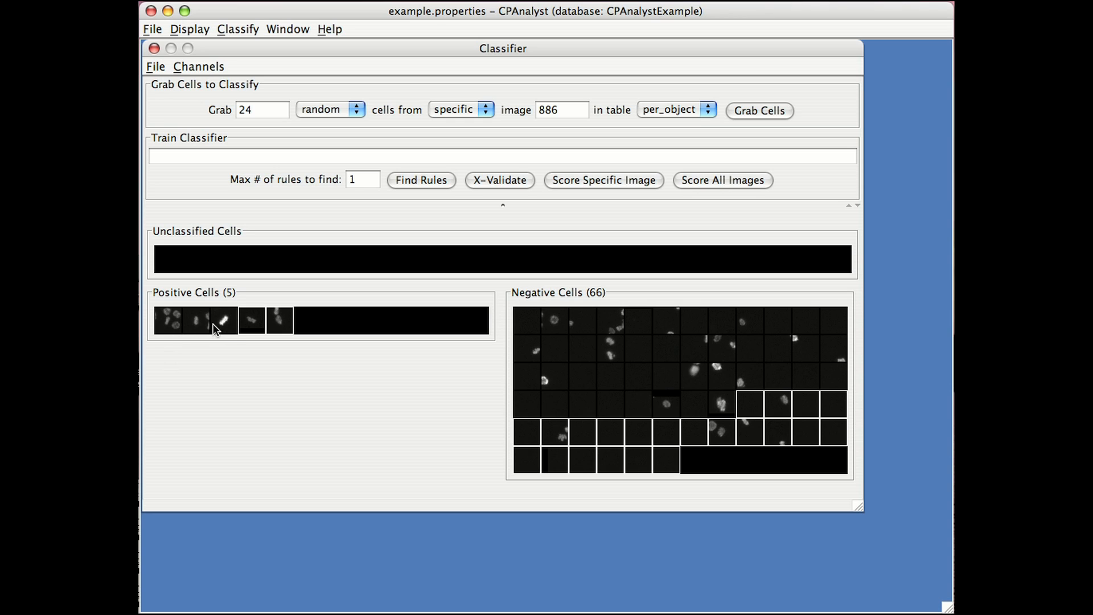
Show the blue and red channels again on the cell thumbnails.
left_click(202, 66)
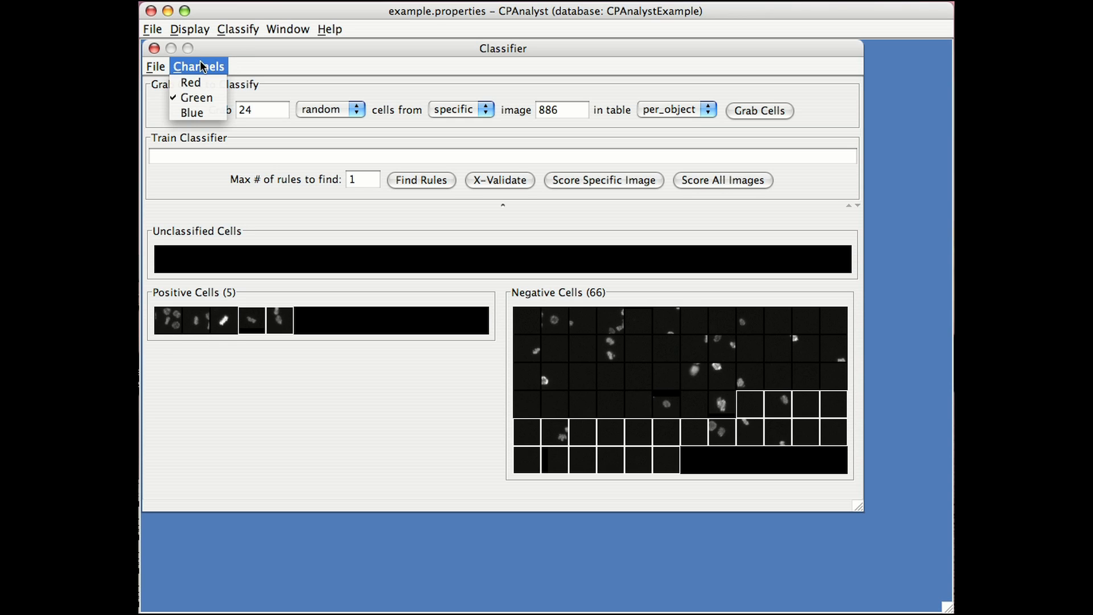
left_click(193, 112)
left_click(202, 67)
left_click(203, 79)
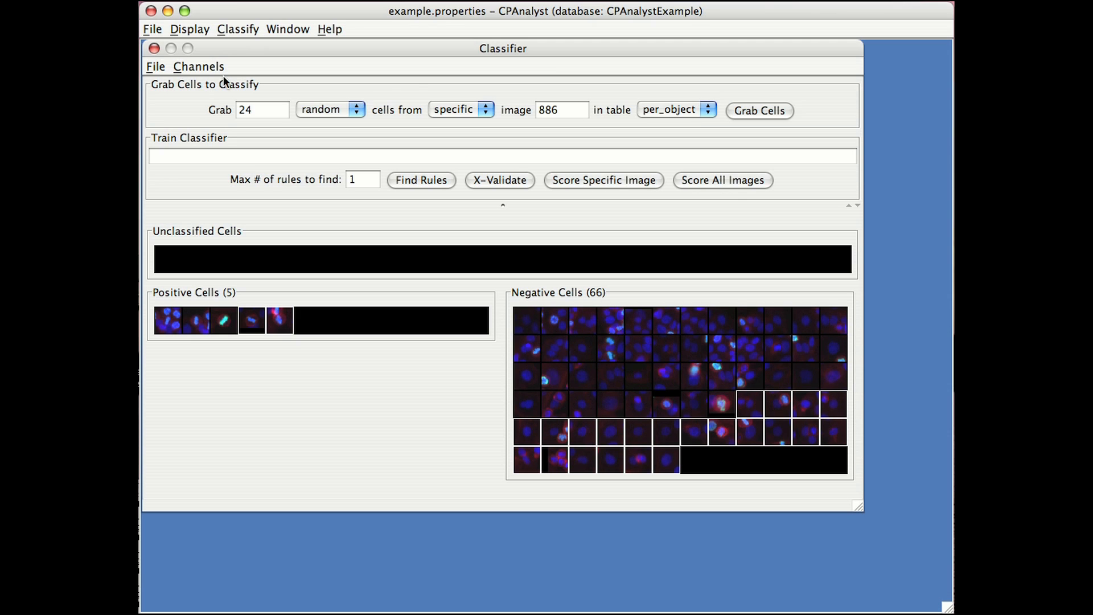
Grab another 24 cells from image 886, keeping the cell type set to random.
left_click(749, 111)
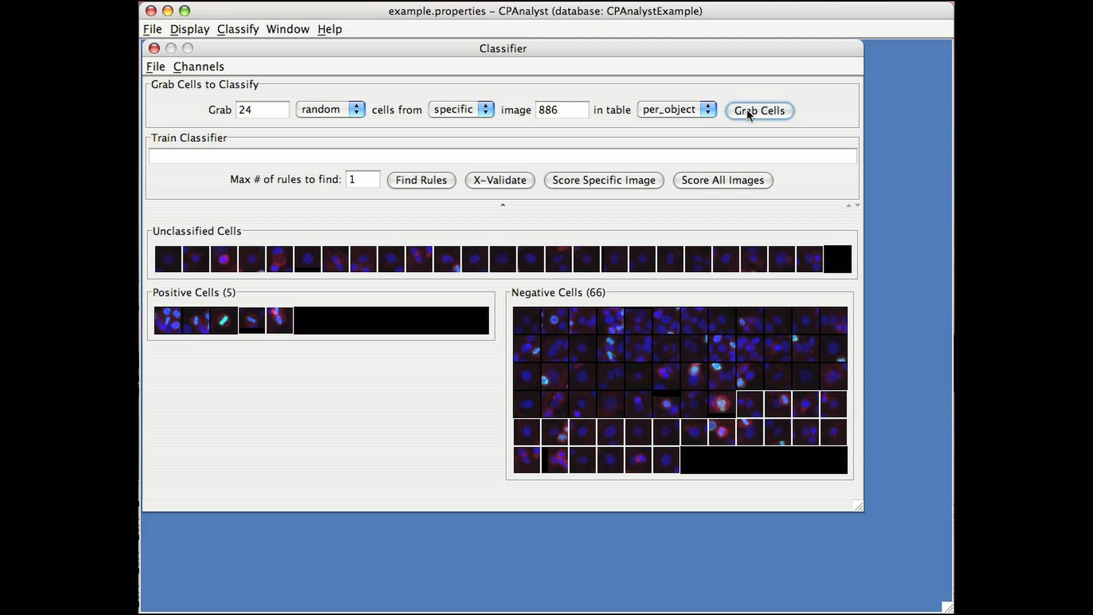
left_click(318, 111)
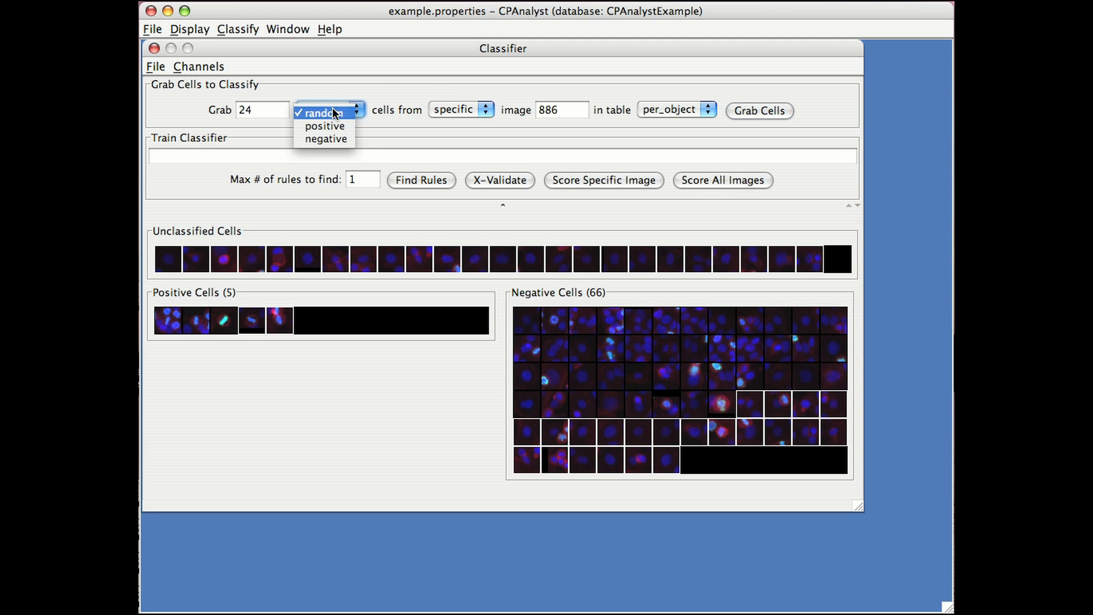
left_click(331, 110)
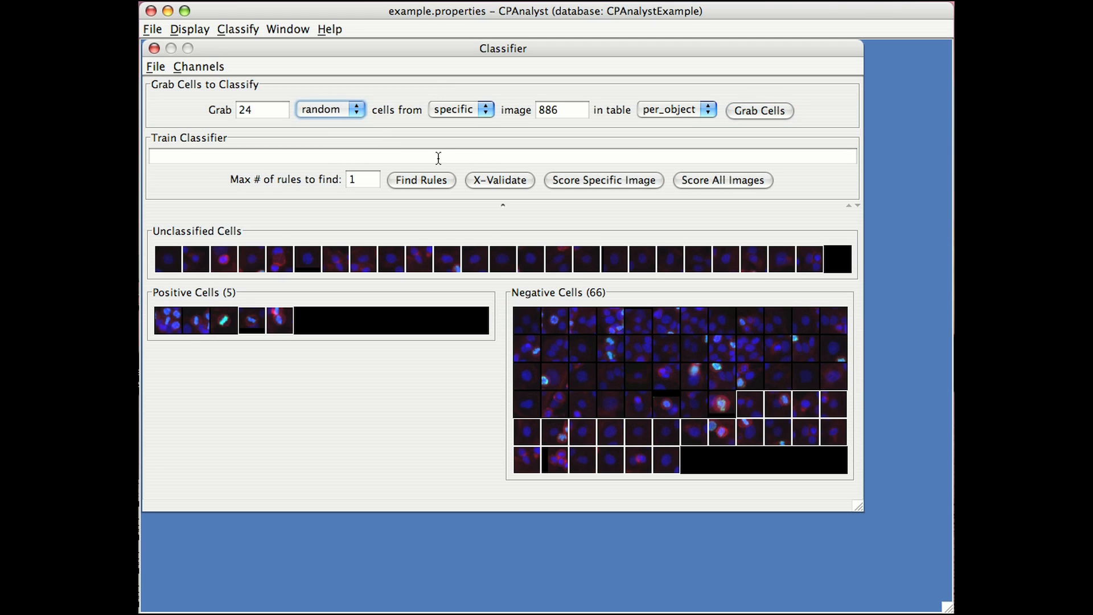
Select the entire second batch of unclassified cells from image 886 and classify it as negative.
right_click(466, 263)
left_click(489, 278)
left_click(474, 264)
right_click(474, 263)
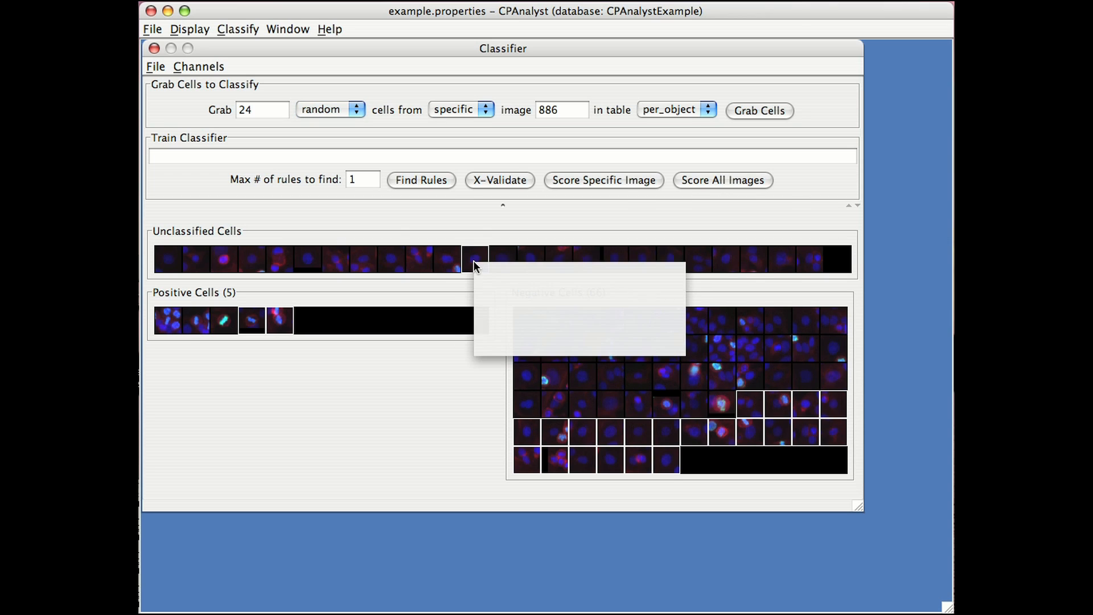
left_click(487, 279)
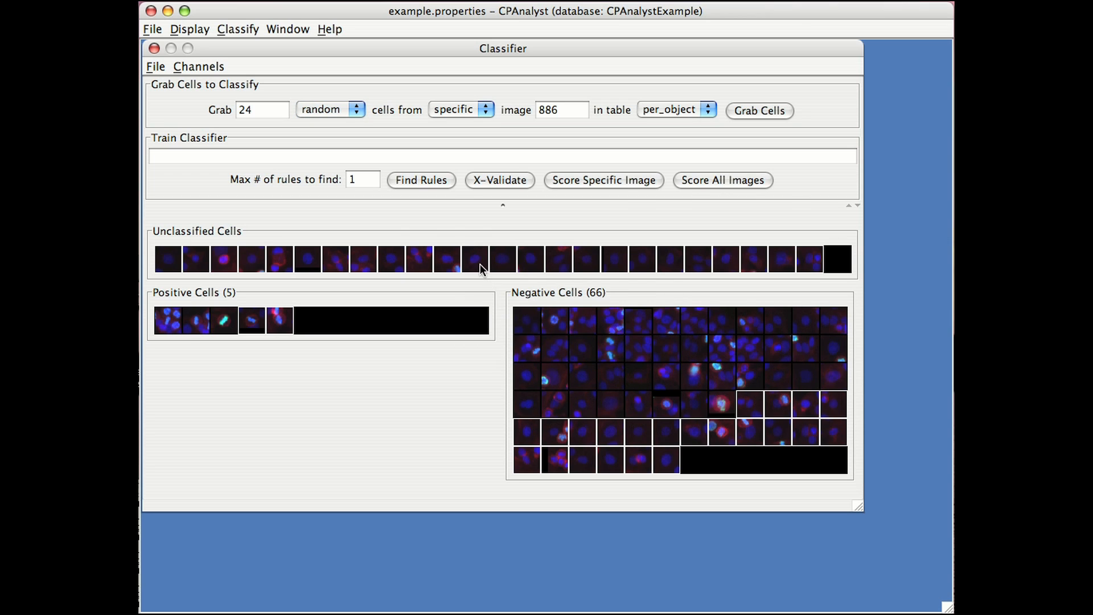
right_click(479, 264)
left_click(524, 343)
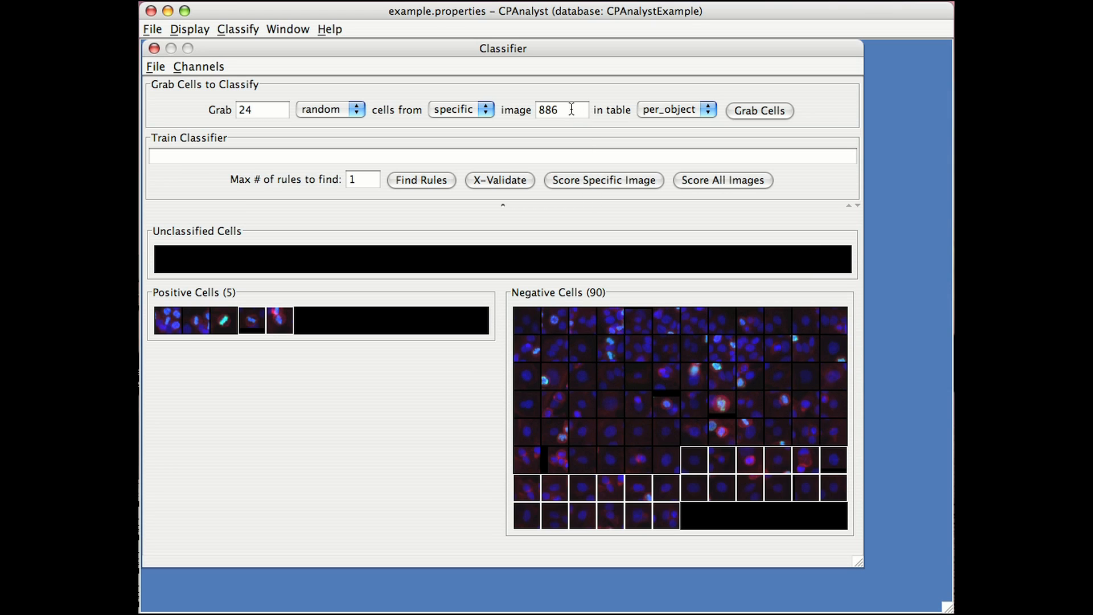
Grab 24 random cells from image 1051 in the per_object table.
double_click(571, 108)
type("1051")
left_click(772, 111)
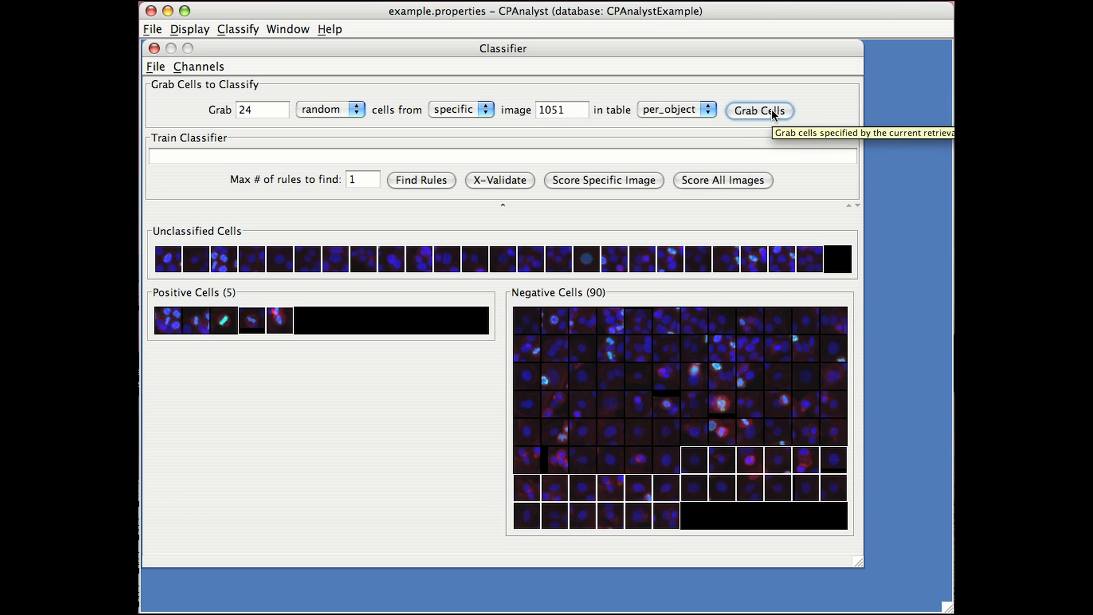
Classify one dividing cell from image 1051 as positive and all the remaining unclassified cells as negative.
left_click_drag(758, 257, 424, 322)
right_click(450, 263)
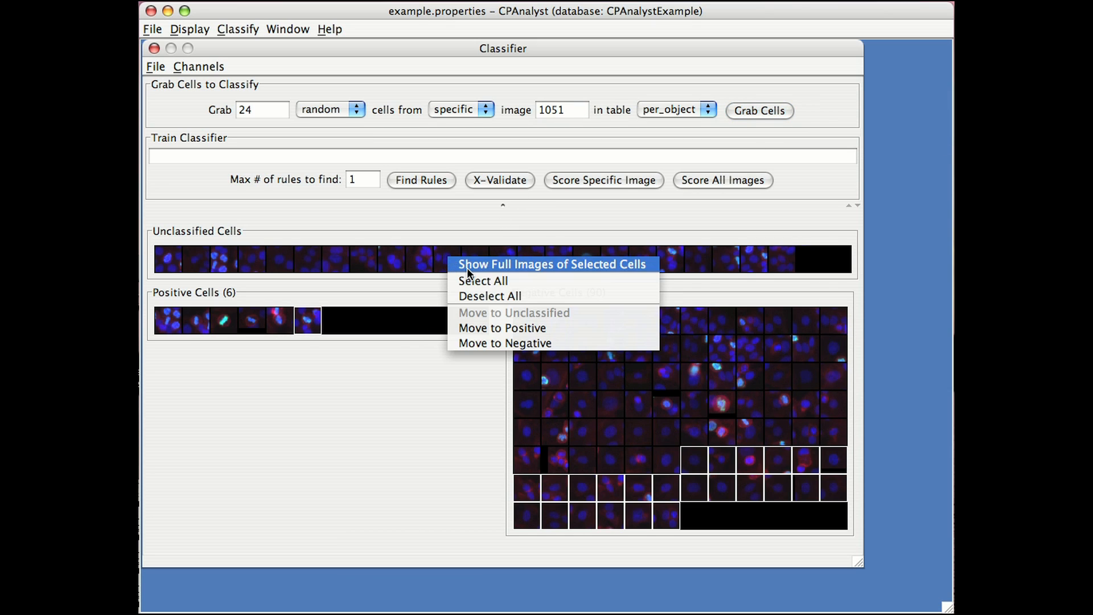
left_click(473, 277)
right_click(470, 264)
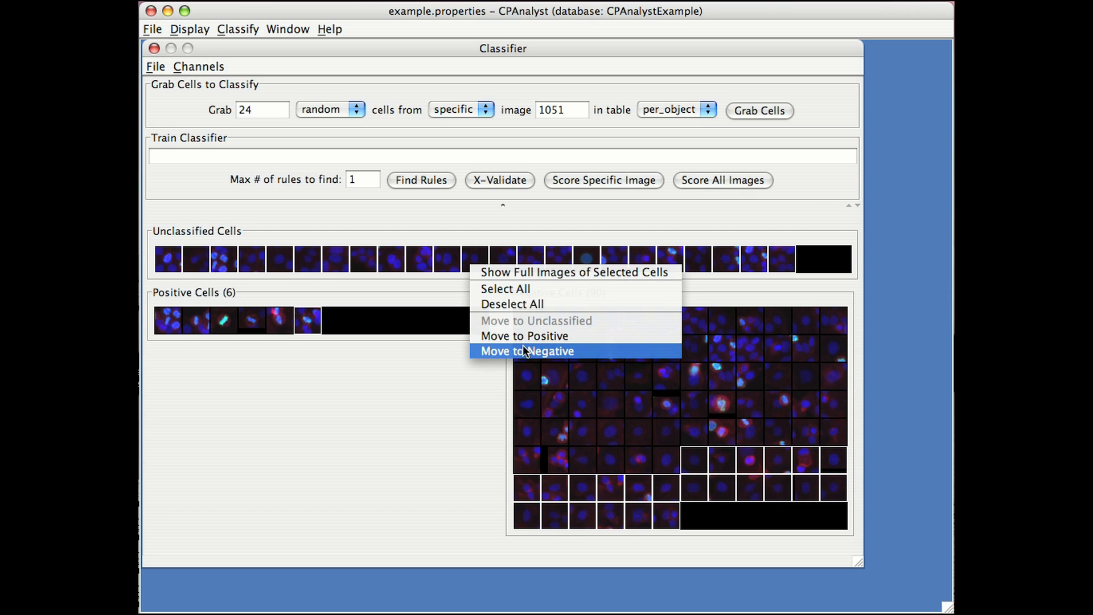
left_click(501, 350)
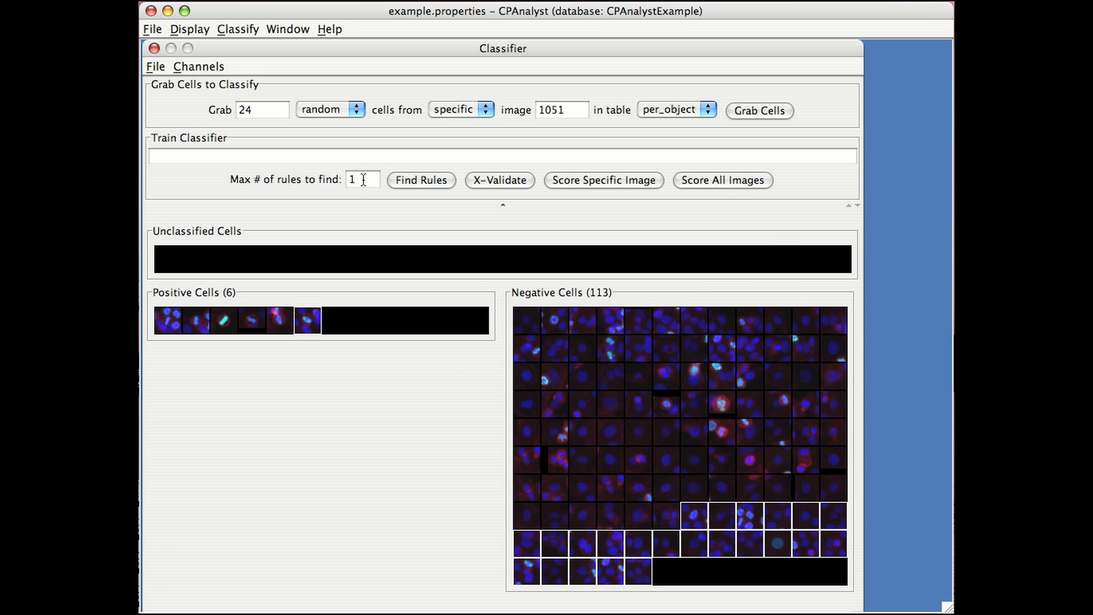
Train the classifier with a maximum of 5 rules and enlarge the rules area to read them from the beginning.
left_click(363, 180)
key("BackSpace")
type("5")
left_click(401, 181)
left_click_drag(504, 204, 503, 232)
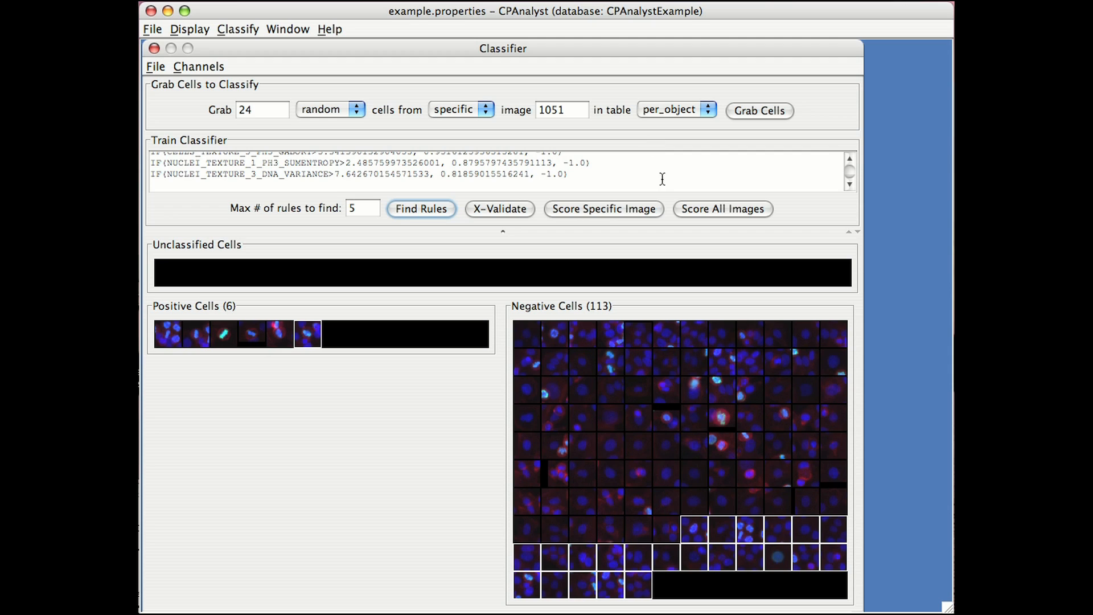
scroll(851, 156, "up", 2)
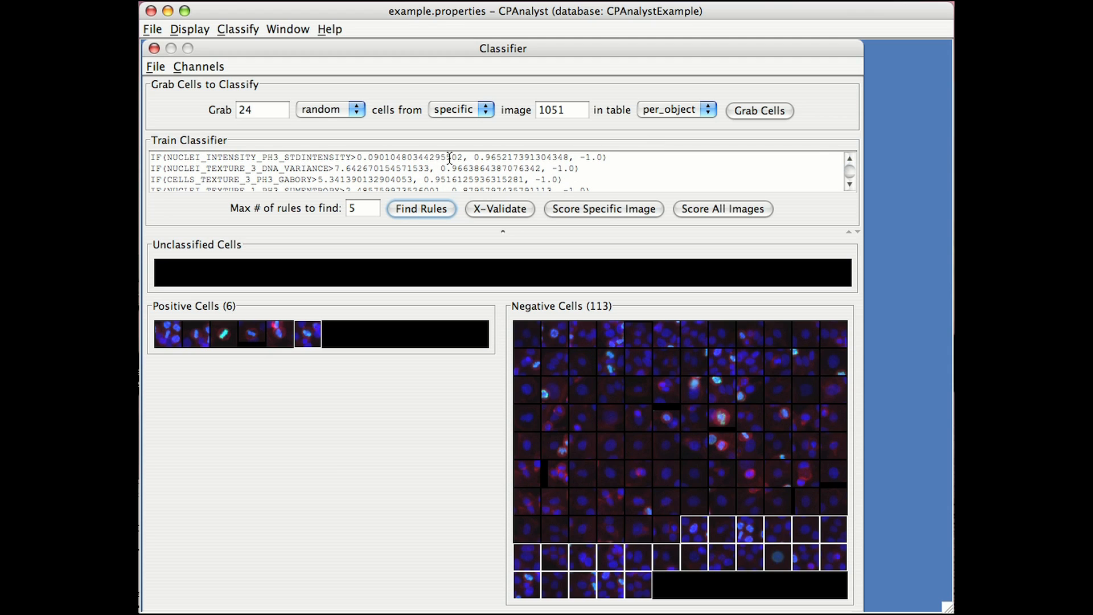
Grab 24 positive cells from image 1051 and decline to keep looking for more matches.
left_click(342, 108)
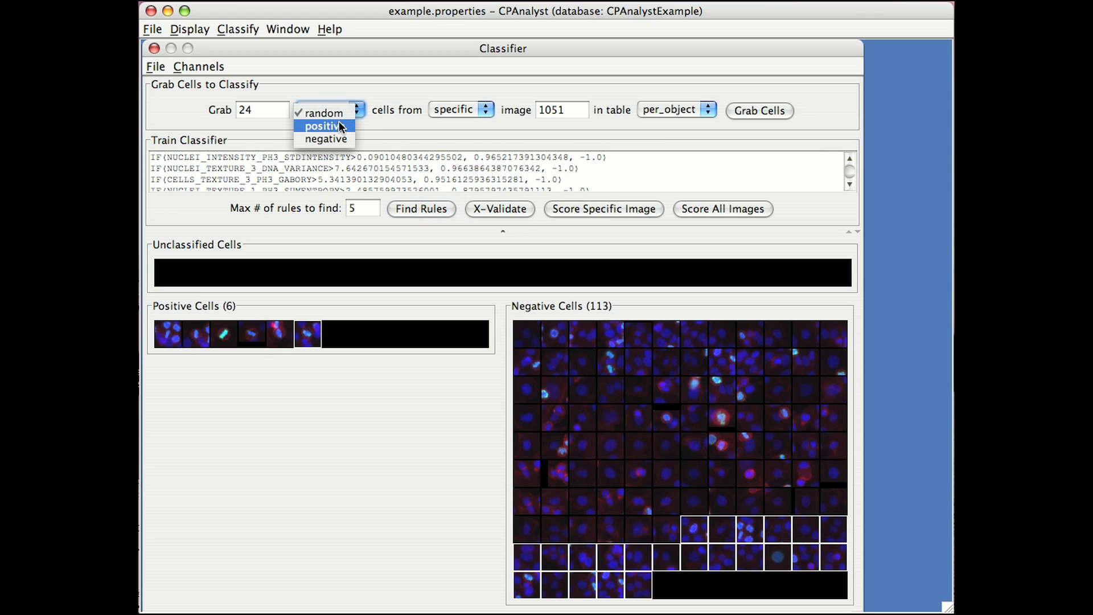
left_click(339, 126)
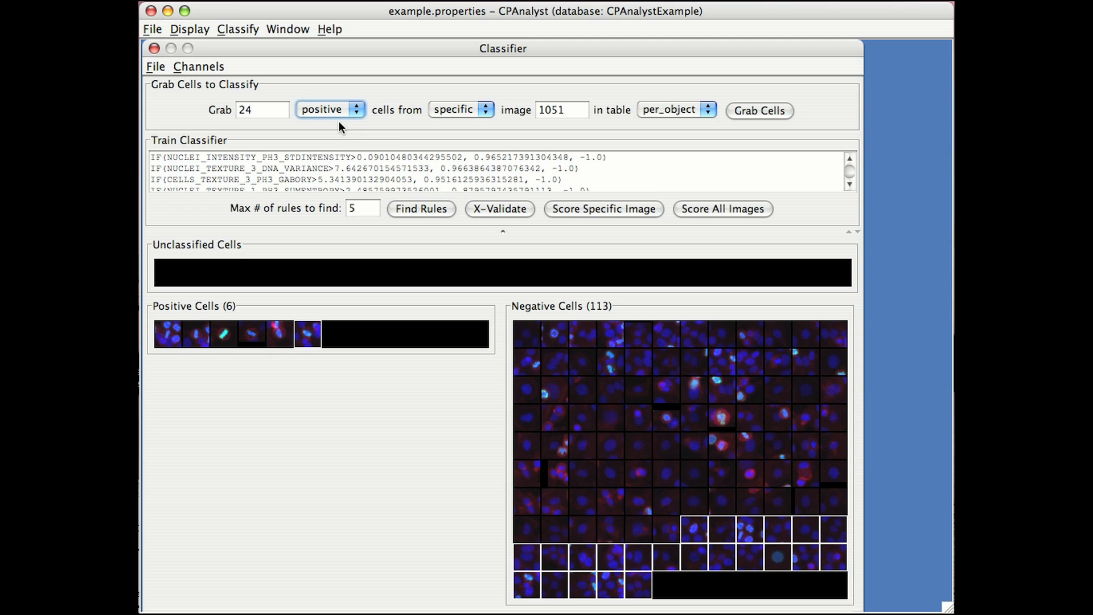
left_click(741, 111)
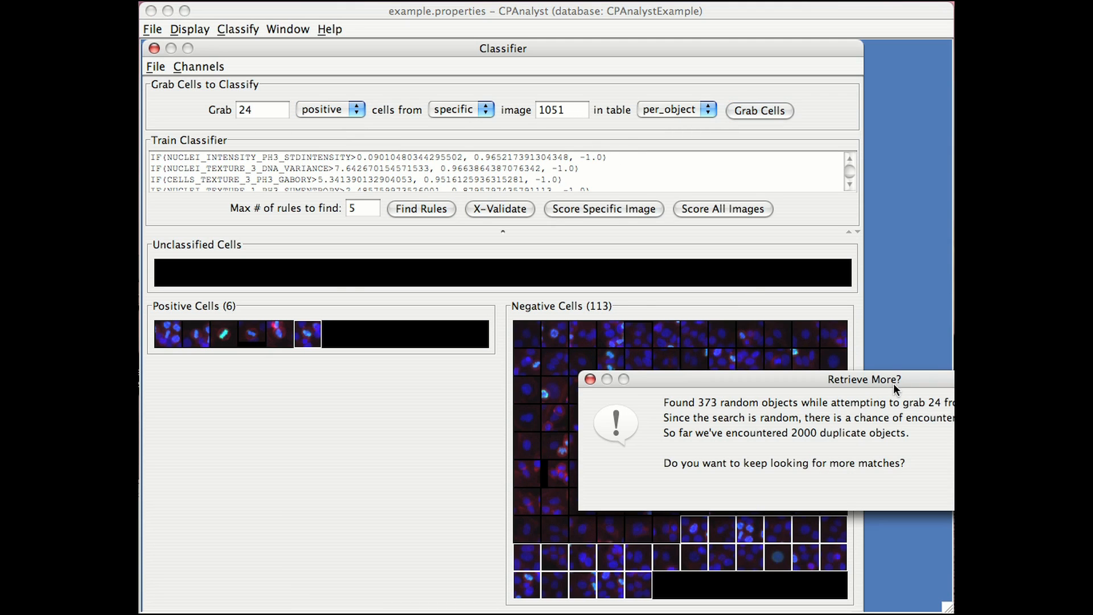
left_click_drag(894, 383, 597, 251)
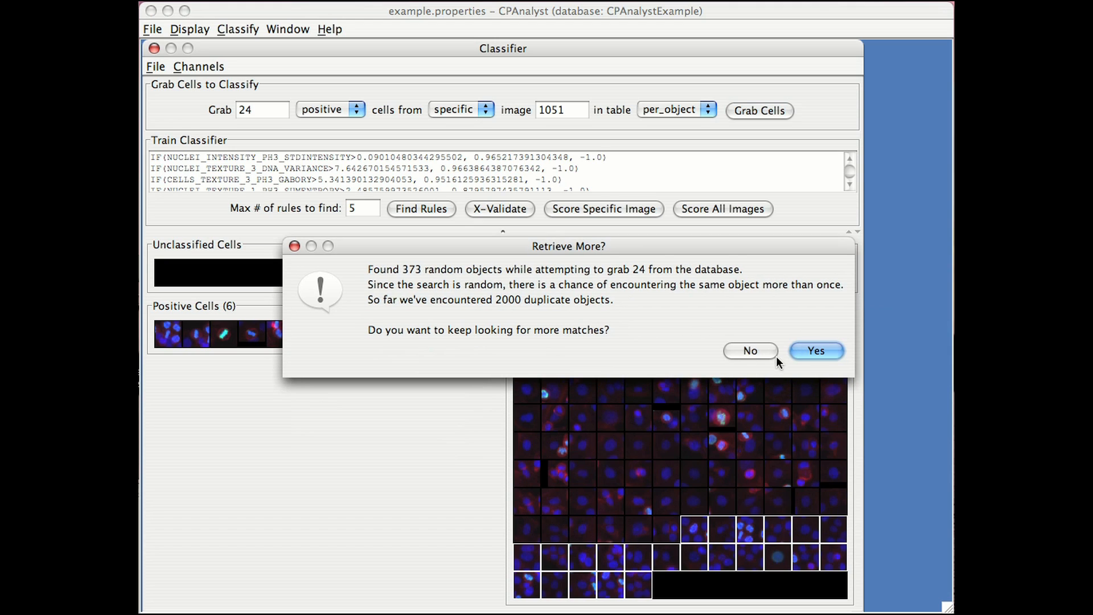
left_click(757, 347)
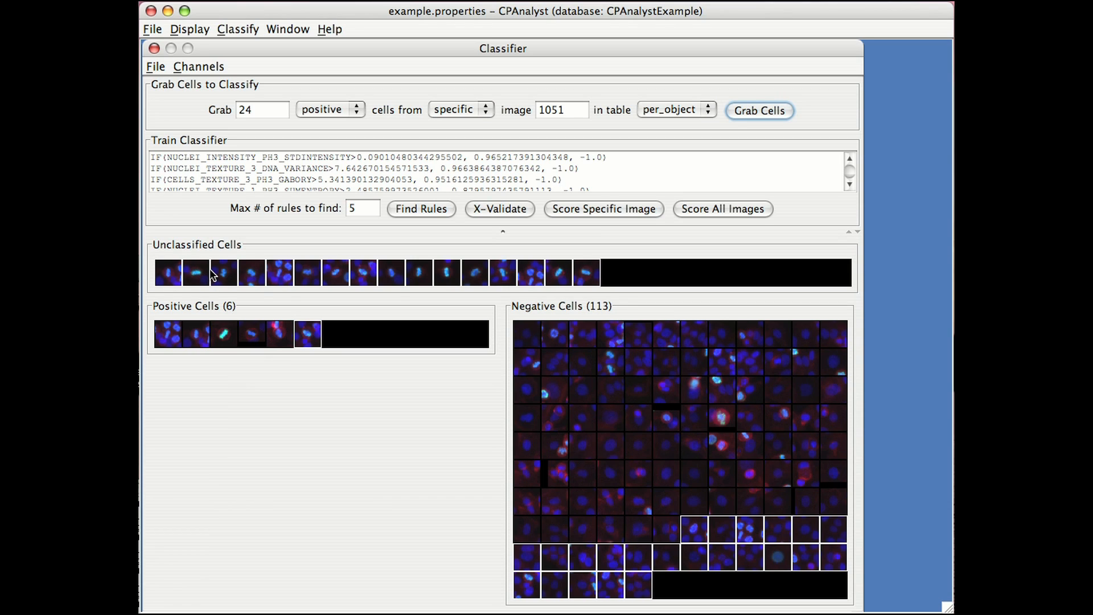
Classify the third-last unclassified cell as negative, and move all the remaining unclassified cells to the negative group as well.
left_click(538, 273)
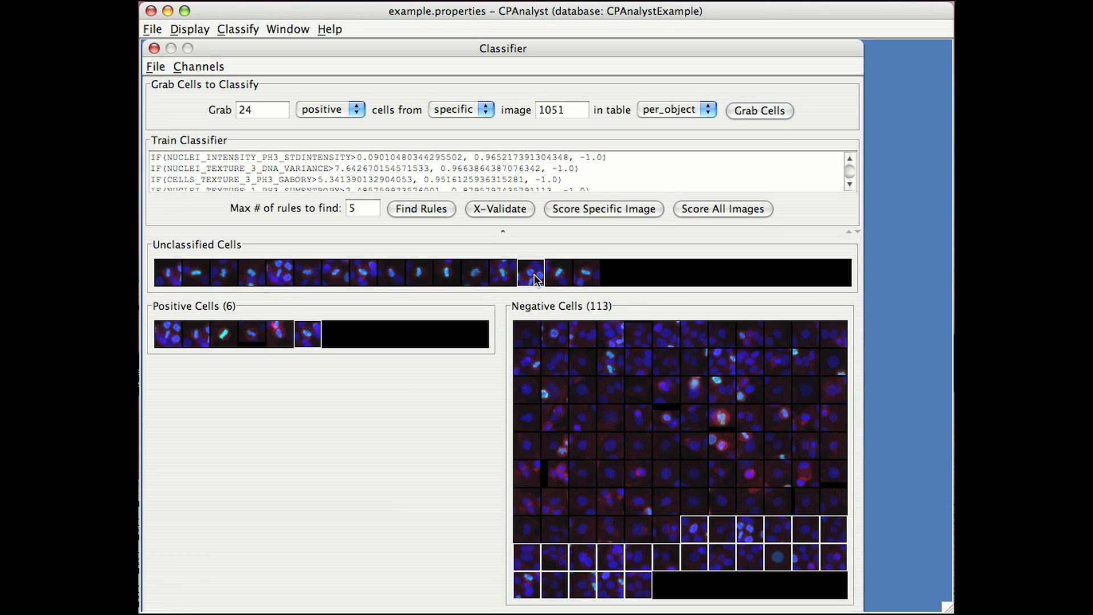
left_click_drag(535, 274, 522, 317)
right_click(445, 275)
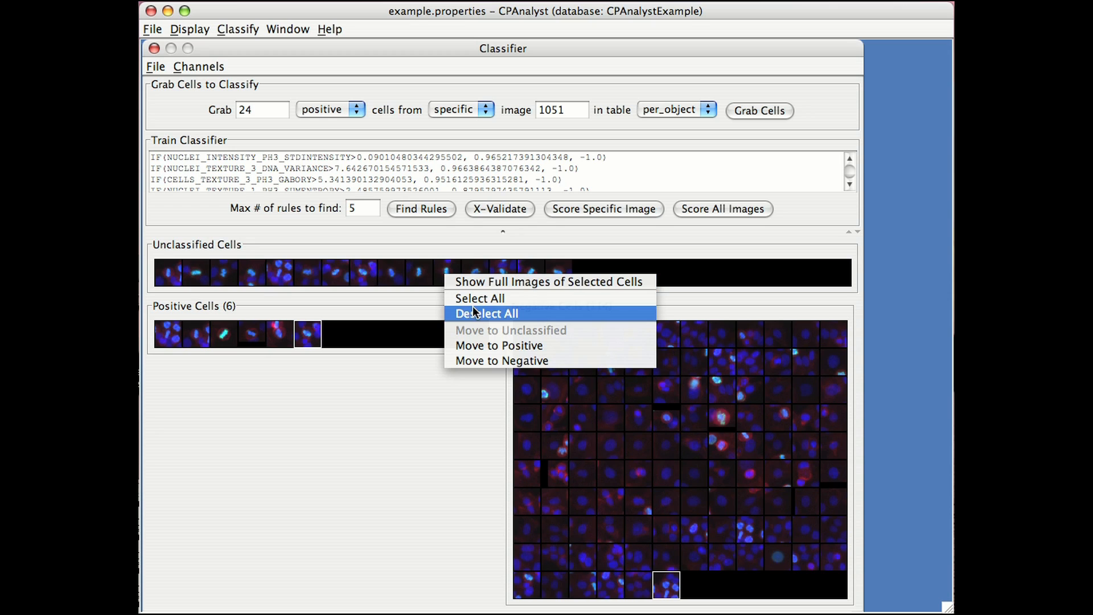
left_click(473, 302)
right_click(425, 278)
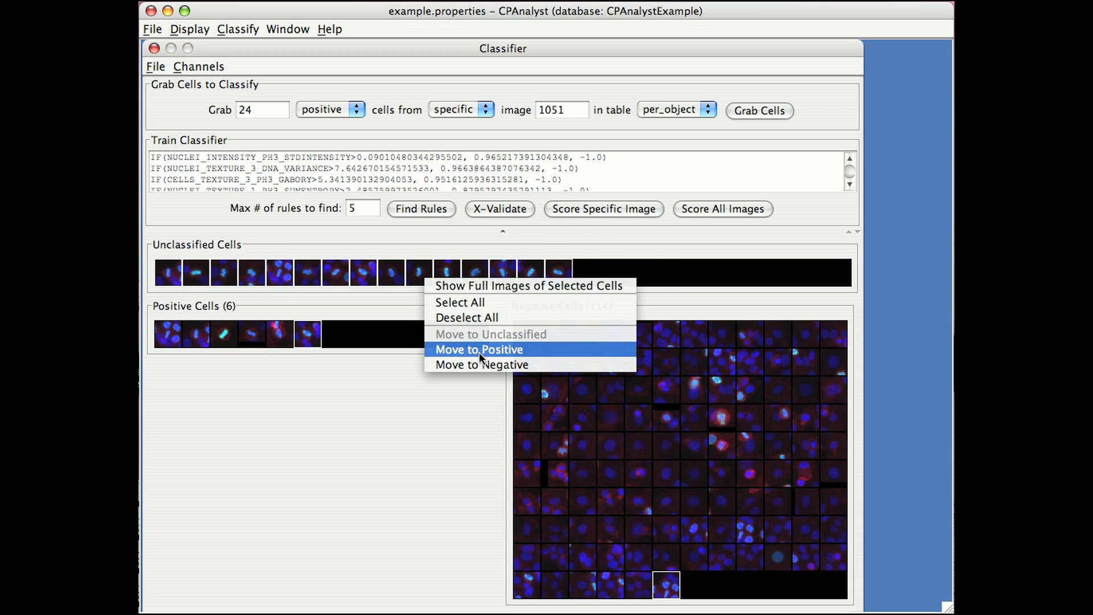
key("Escape")
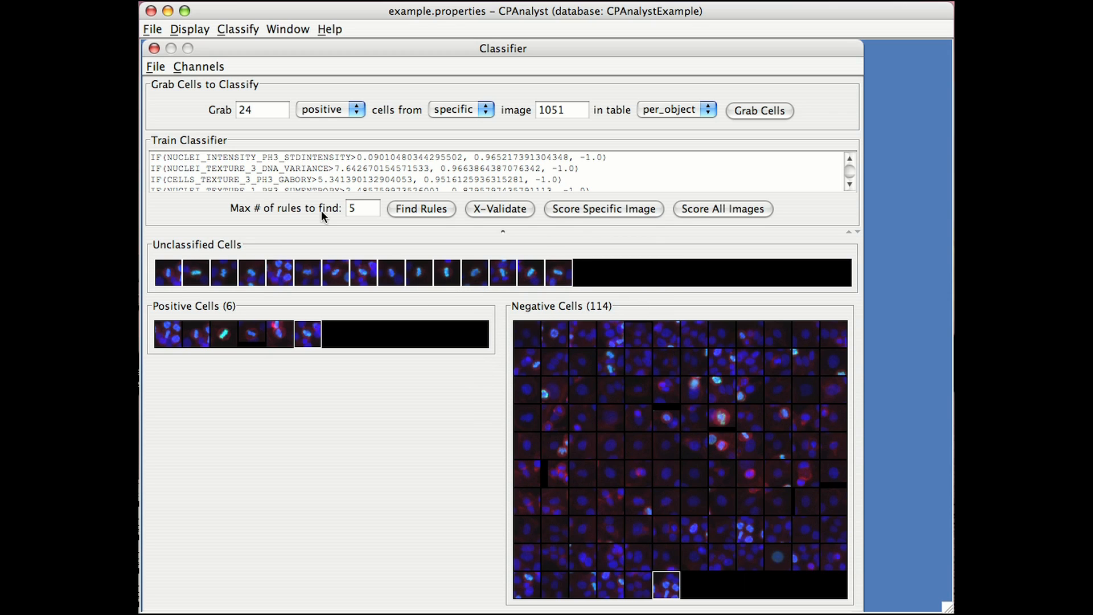
Grab 5 positive cells from any image.
double_click(261, 108)
type("5")
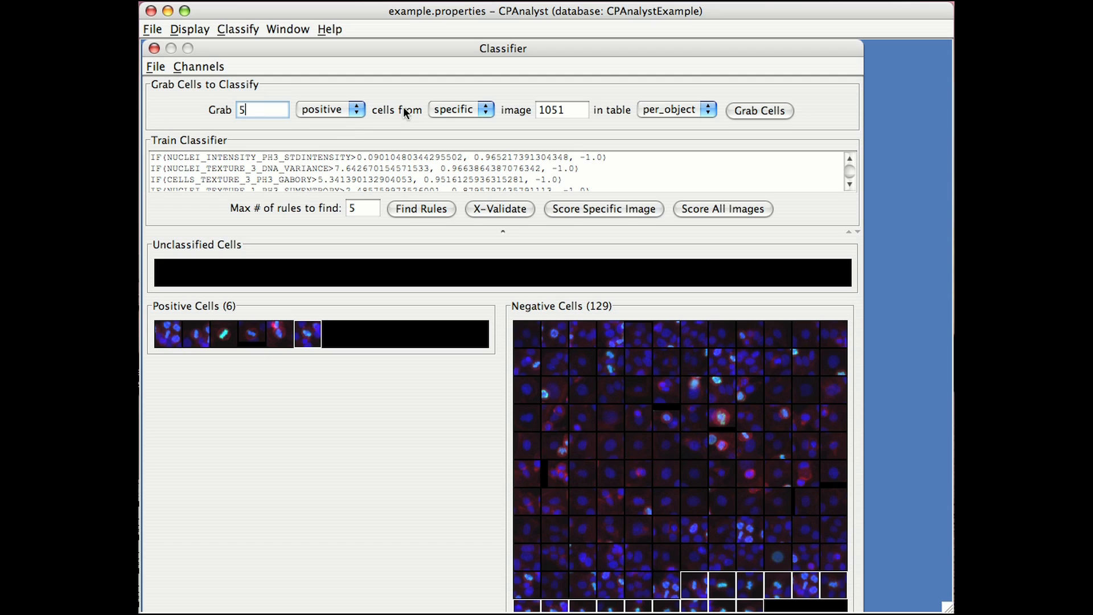
left_click(450, 110)
left_click(458, 126)
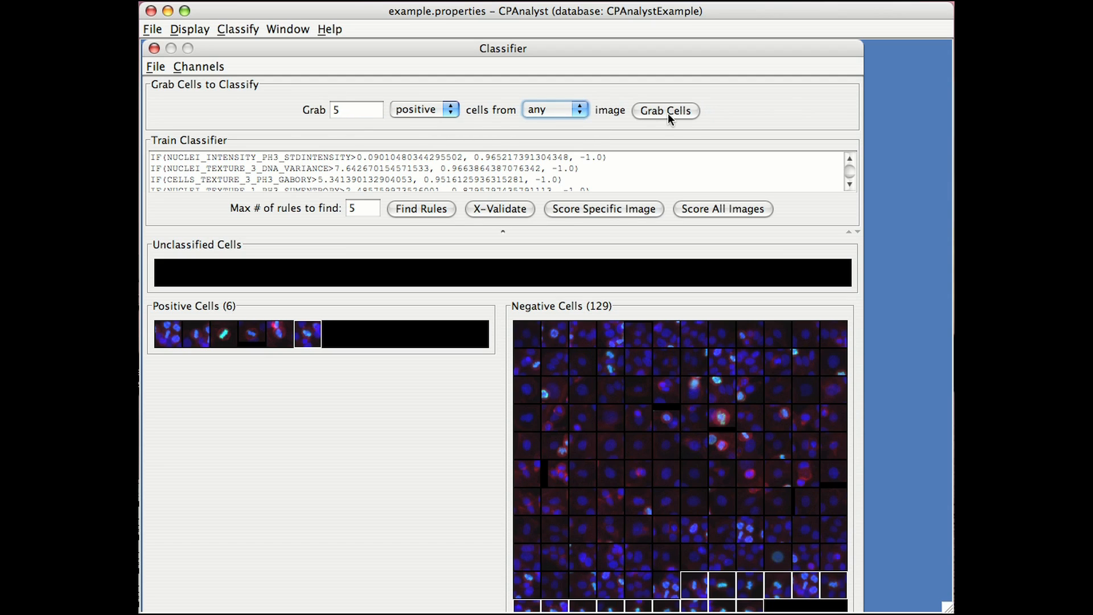
left_click(668, 113)
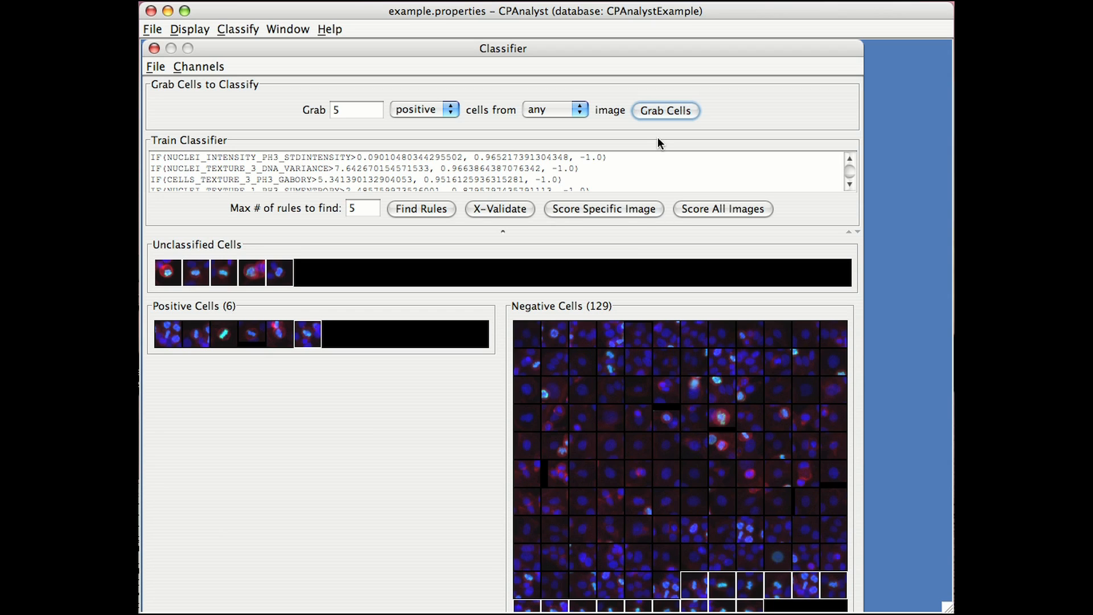
Classify the second and third grabbed cells as positive and the other three as negative.
left_click_drag(231, 279, 210, 331)
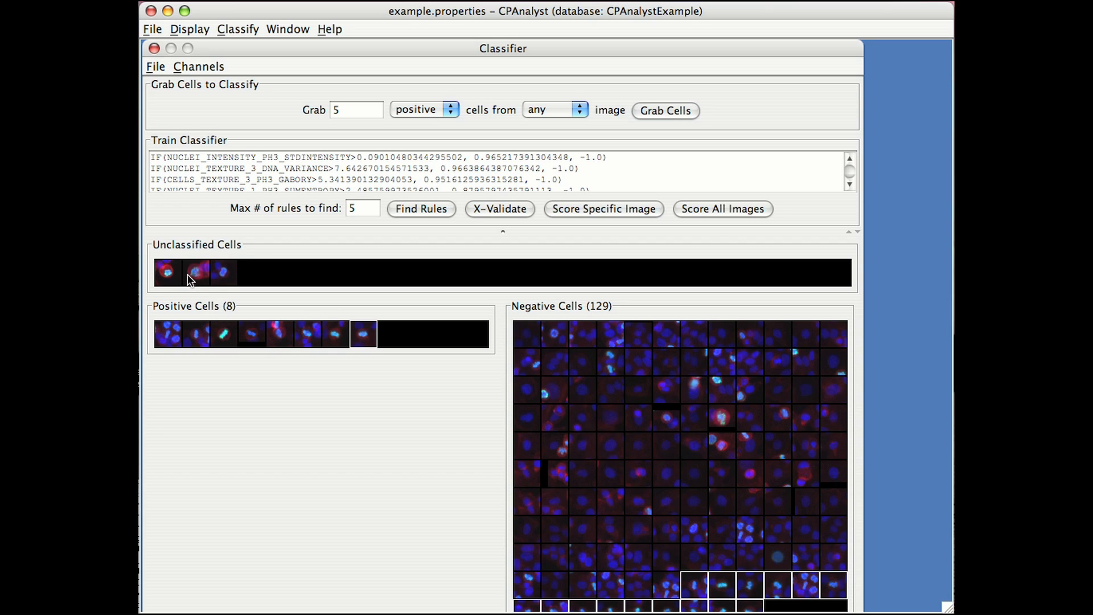
right_click(186, 274)
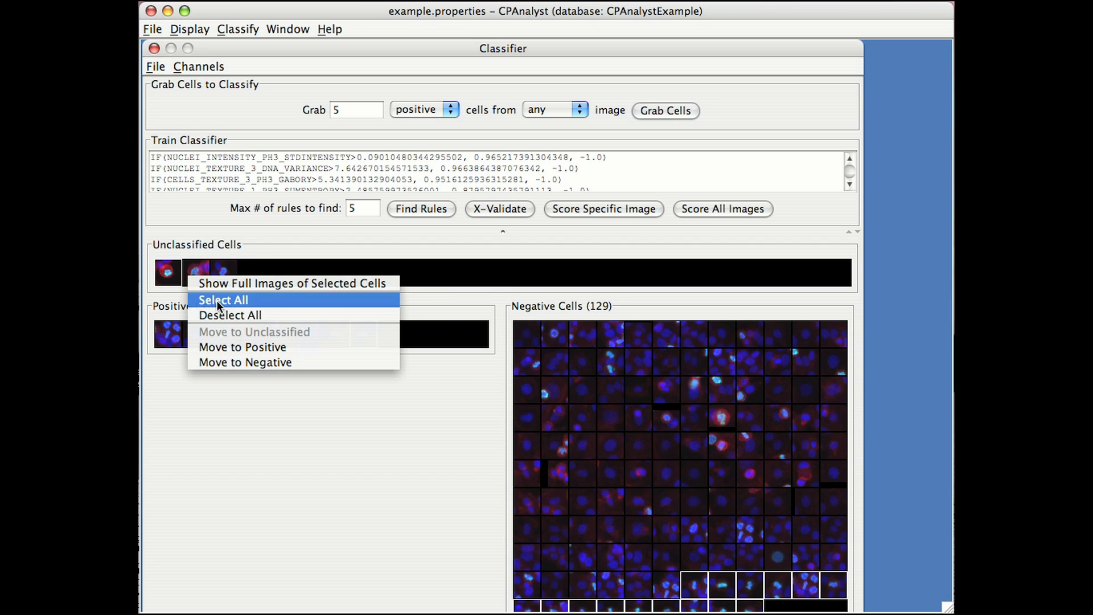
left_click(217, 299)
right_click(212, 278)
left_click(260, 364)
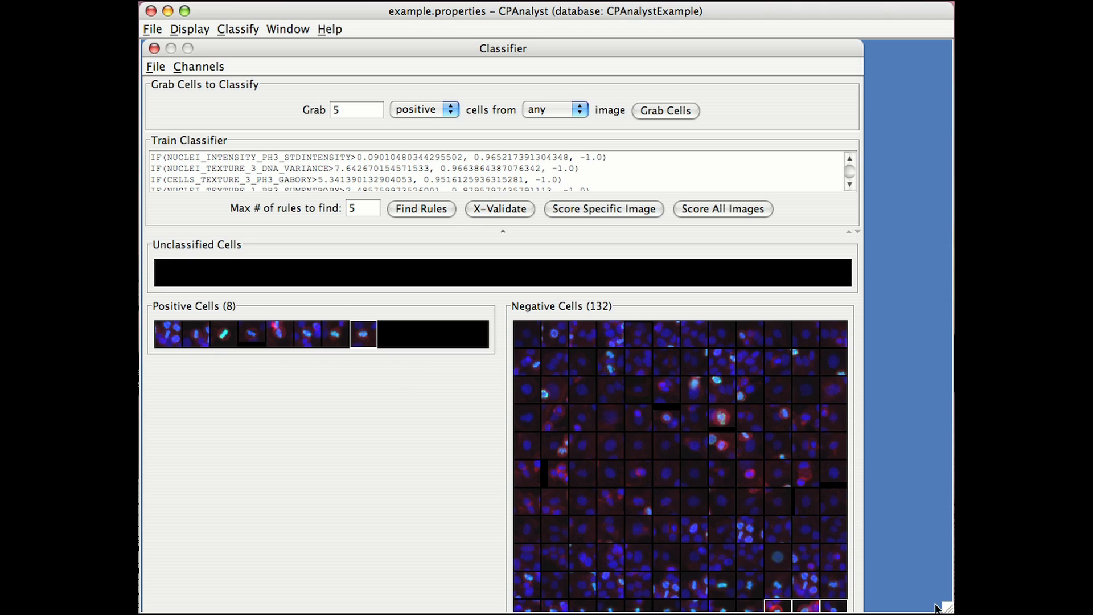
Select the fifteen misfiled dividing cells in the last two rows of the negative group and move them to the positive group.
left_click_drag(948, 608, 948, 609)
scroll(845, 552, "down", 1)
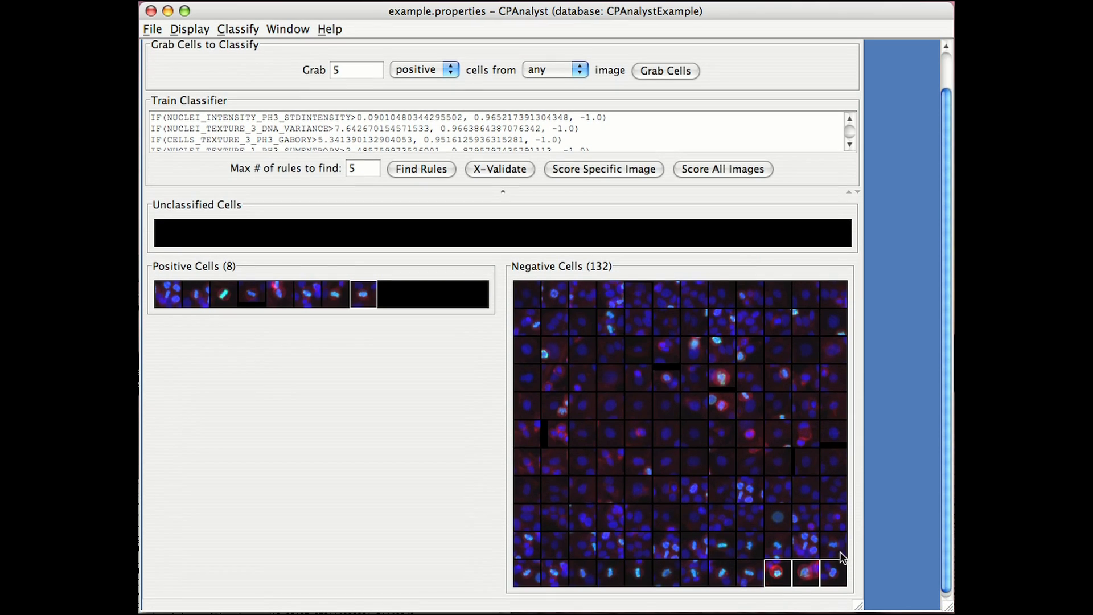
left_click(694, 547)
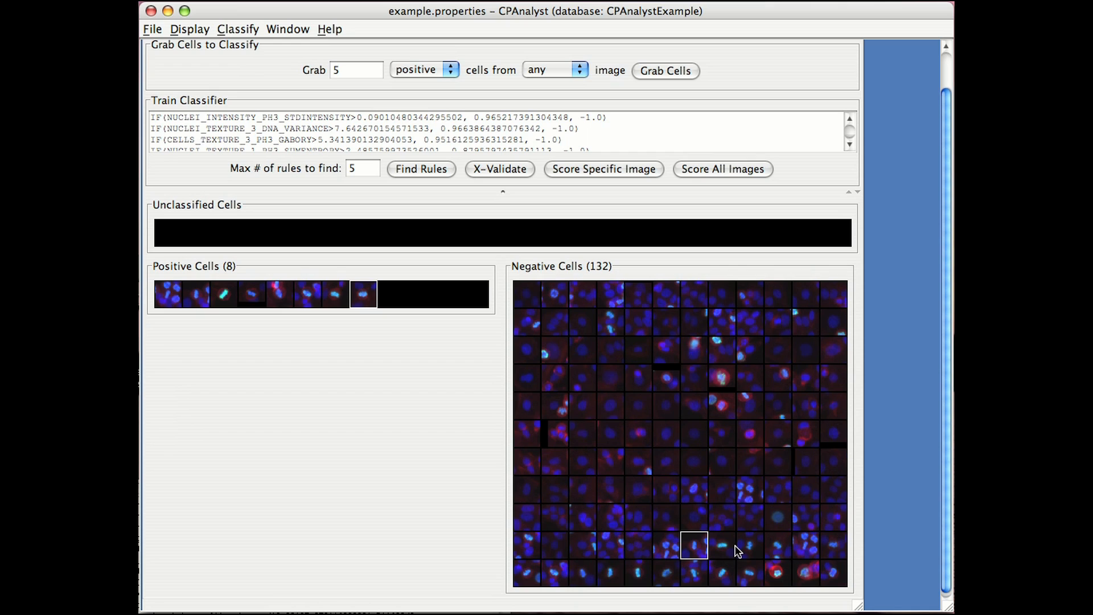
left_click_drag(747, 548, 823, 550)
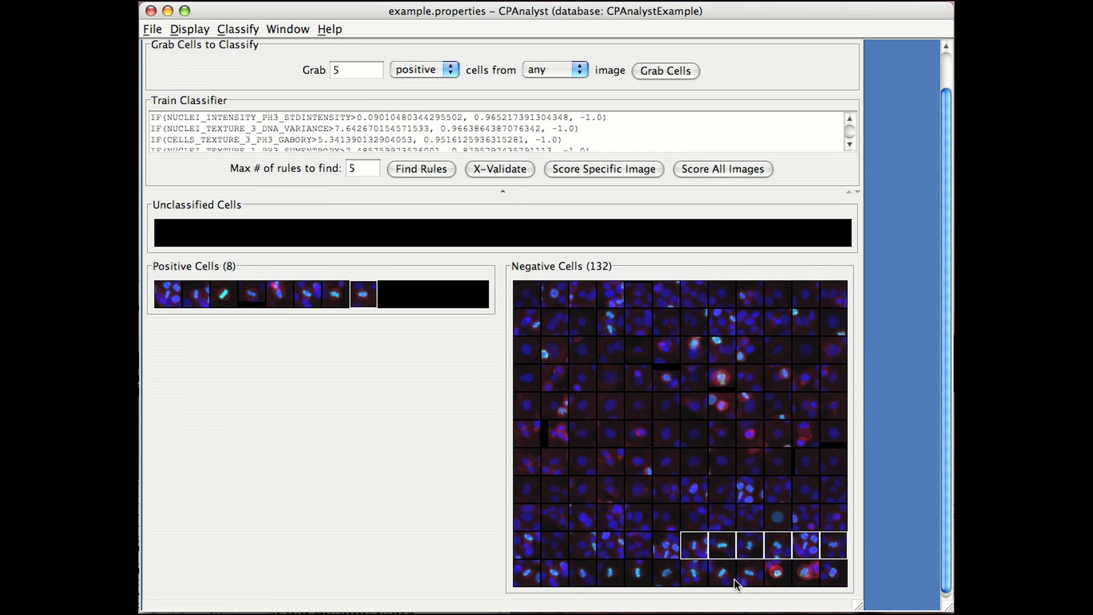
left_click_drag(664, 580, 609, 579)
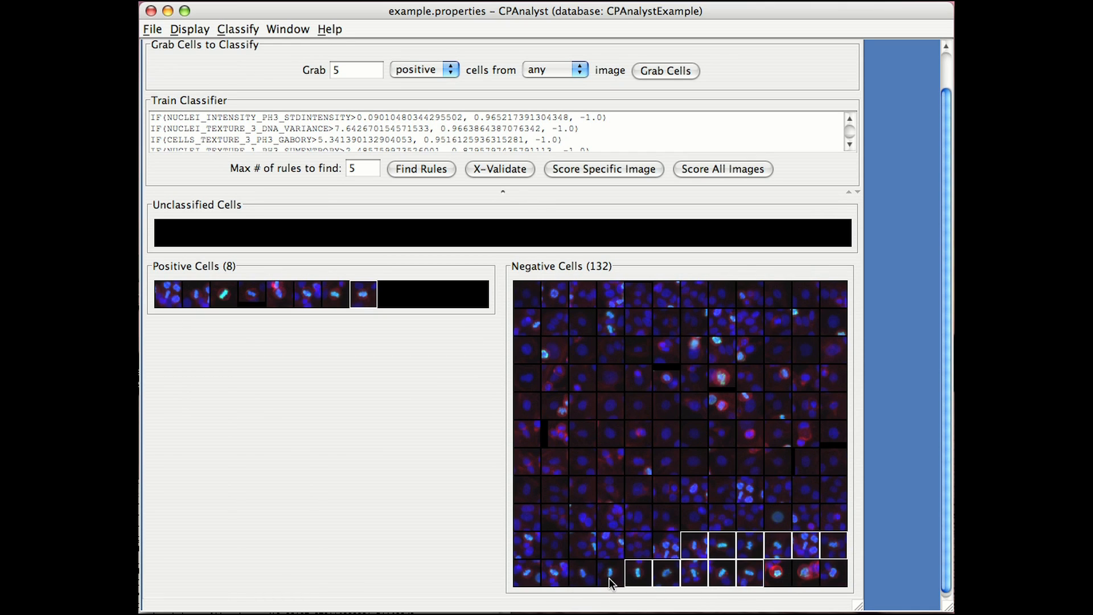
left_click_drag(526, 577, 419, 294)
right_click(539, 573)
left_click(534, 573)
scroll(902, 491, "up", 2)
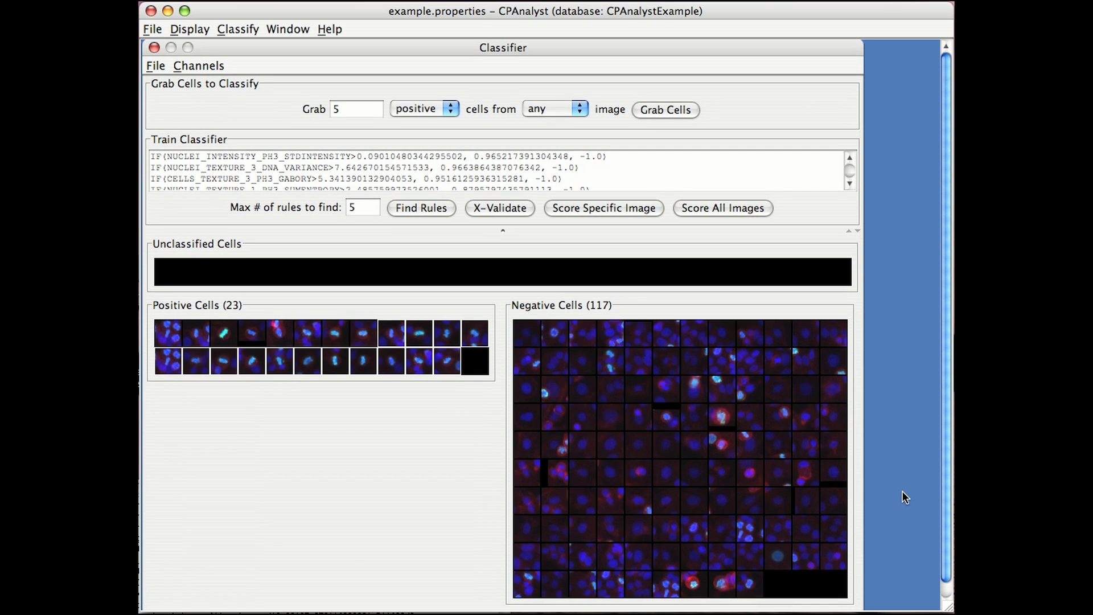
Move the first cell of the positive group back to the unclassified cells.
left_click(170, 363)
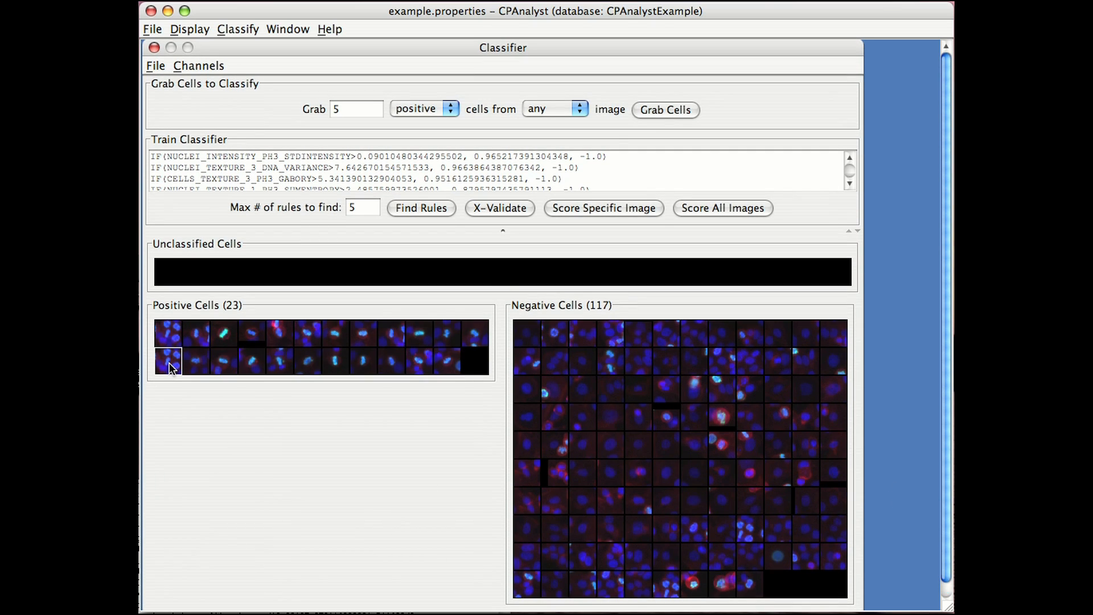
left_click_drag(167, 365, 191, 295)
left_click_drag(167, 330, 193, 282)
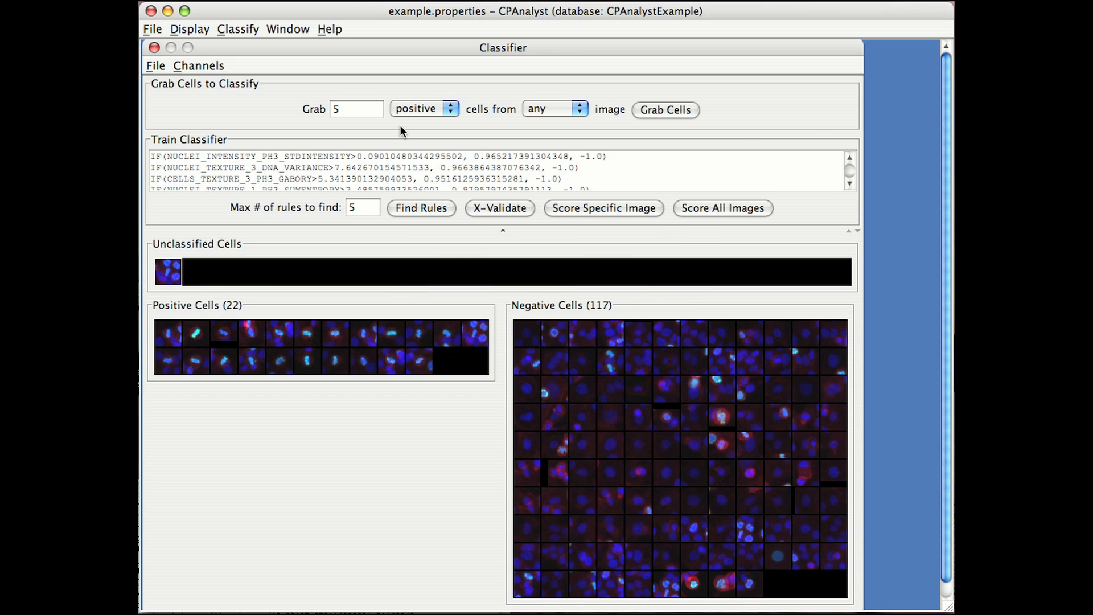
Grab all cells from image 87 in the per_object table.
left_click(368, 112)
type("all")
left_click(499, 108)
double_click(499, 107)
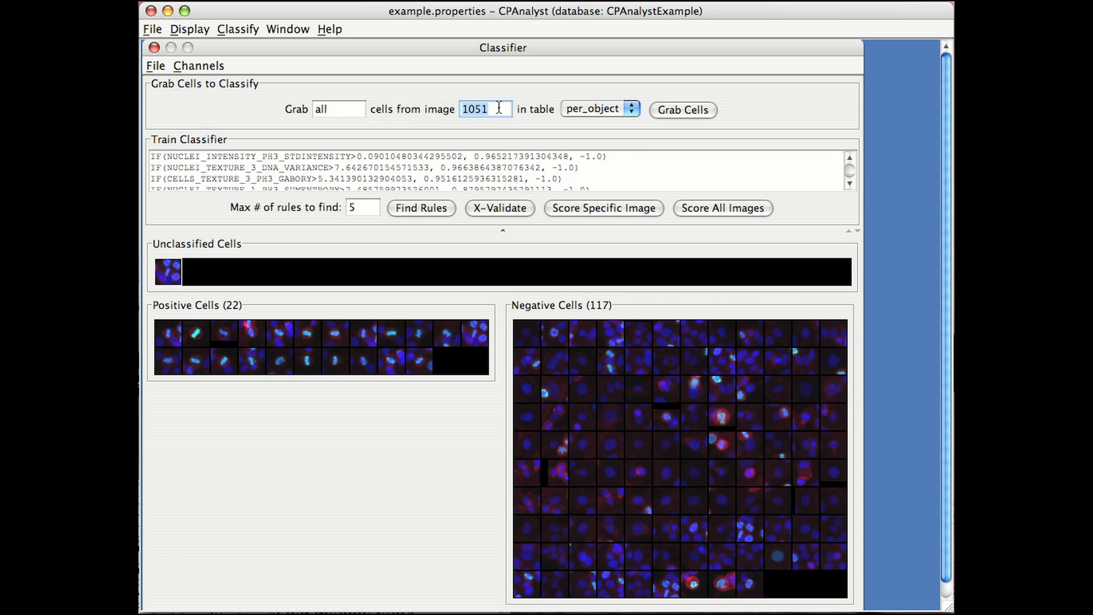
type("87")
left_click(663, 113)
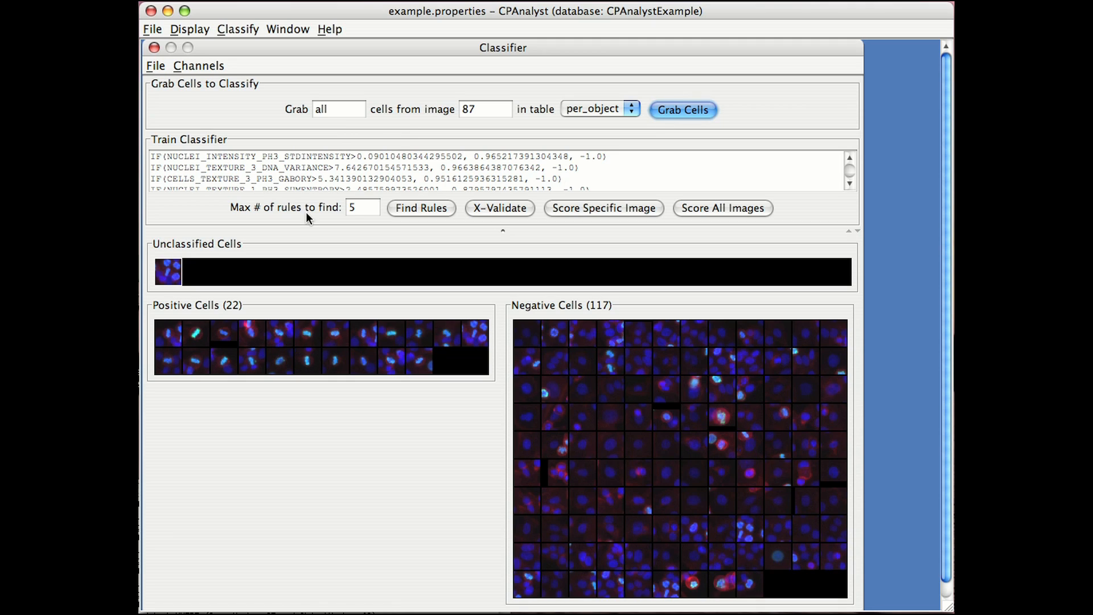
Switch to the Terminal window to check the cell-grabbing progress for image 87, and return to the Classifier.
key("super+Tab")
left_click_drag(162, 493, 168, 464)
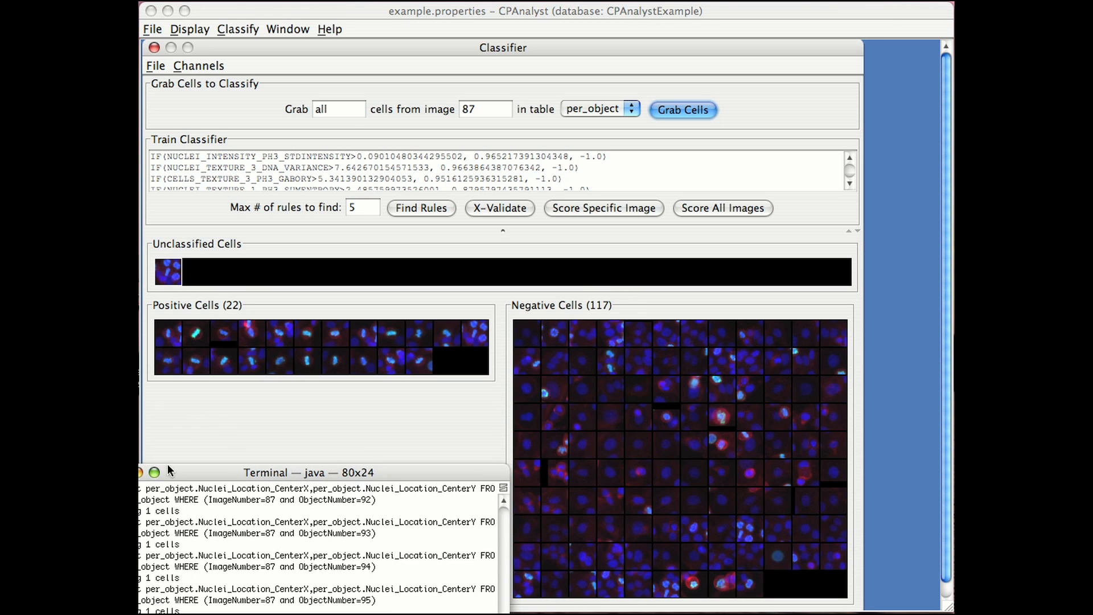
left_click(213, 415)
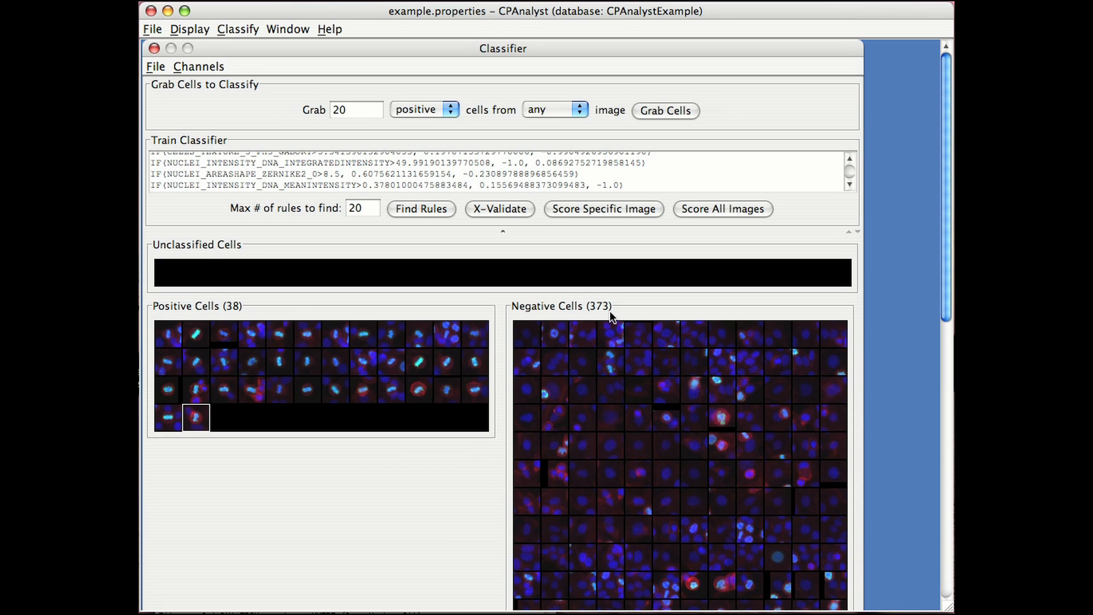
Grab 20 positive cells from any image to check the rules found with a maximum of 20.
double_click(375, 210)
left_click(654, 112)
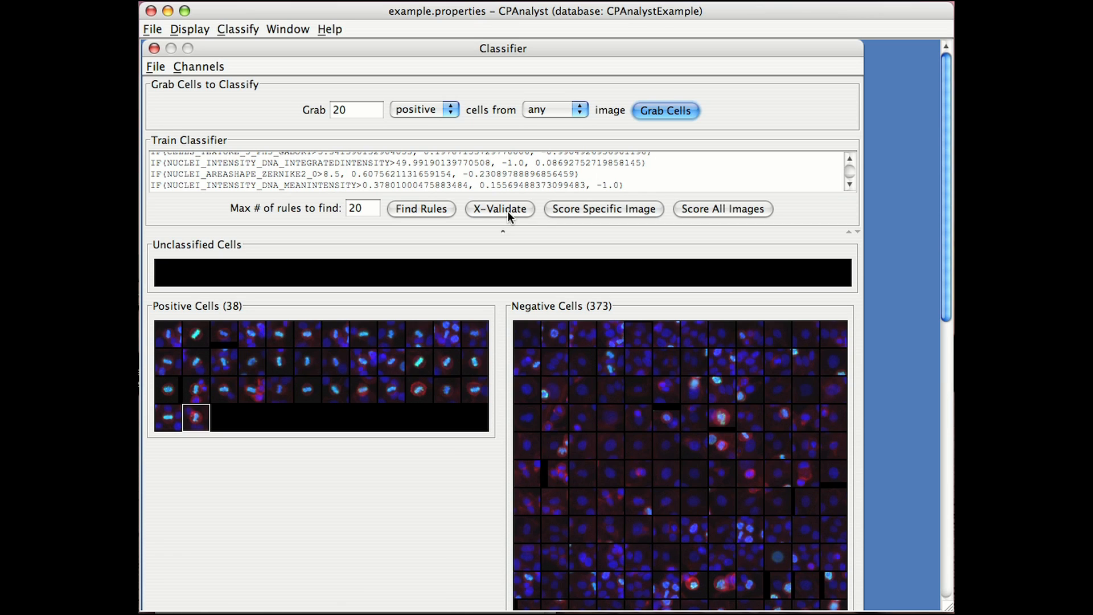
left_click(375, 613)
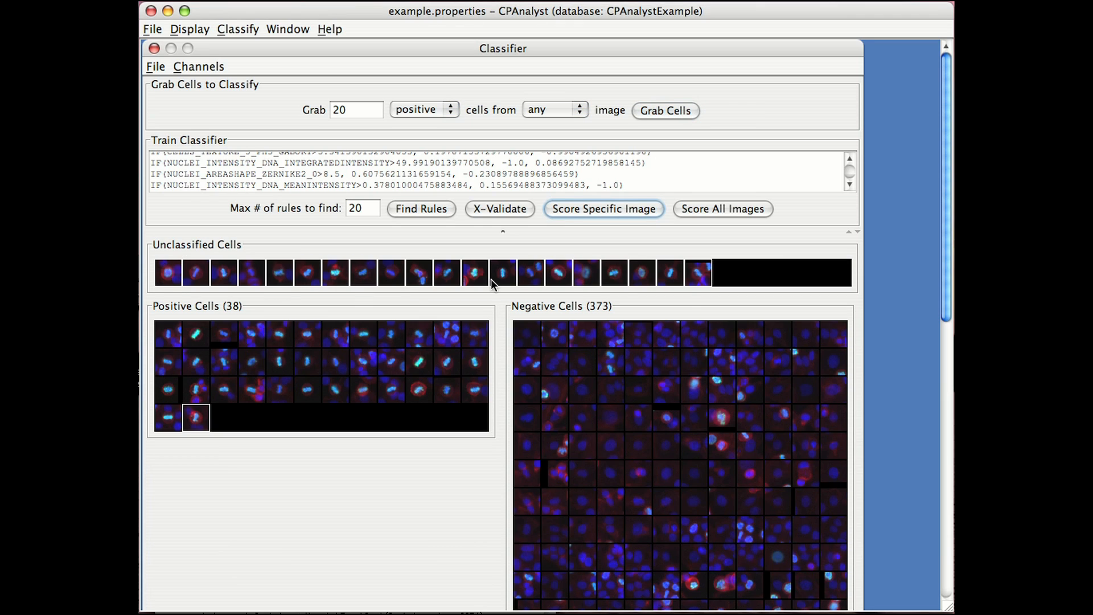
Score image 87 with the current rules, view the marked positive cells, and close the image.
left_click(620, 209)
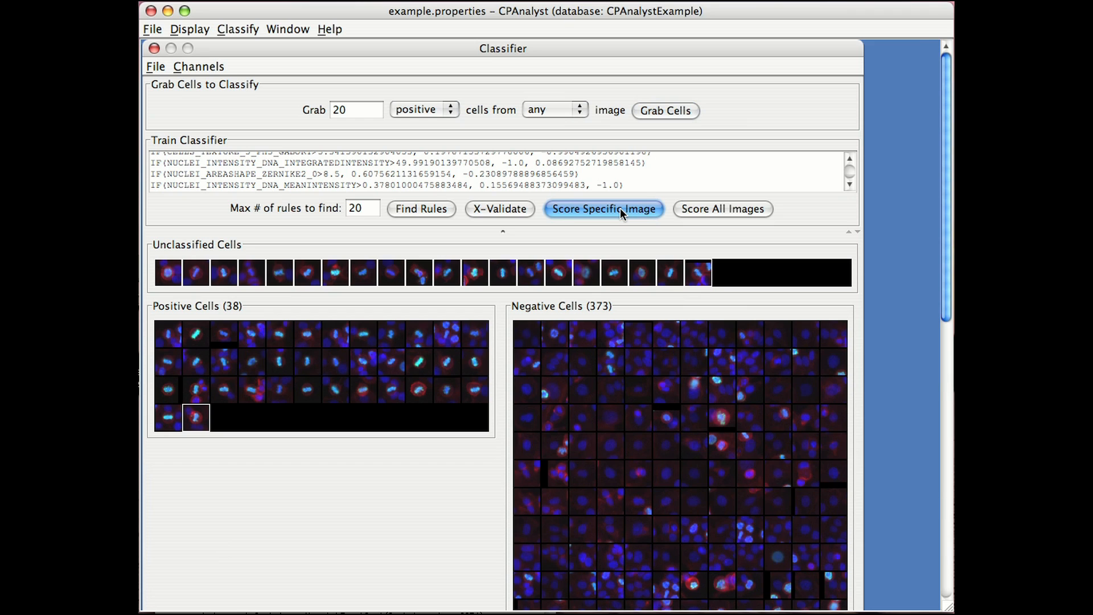
left_click(929, 467)
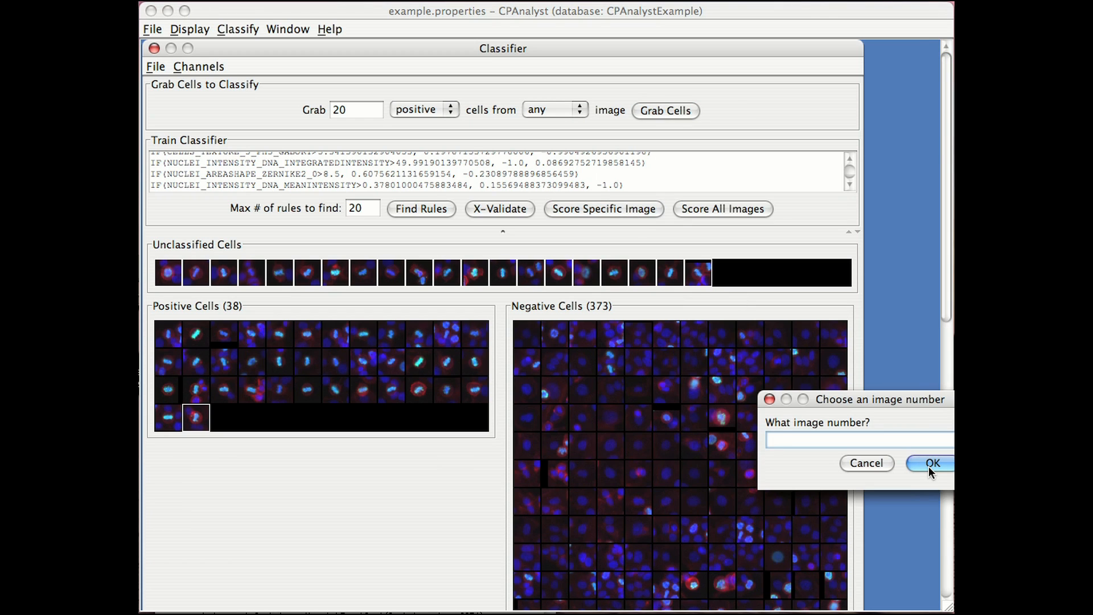
type("87")
left_click(930, 466)
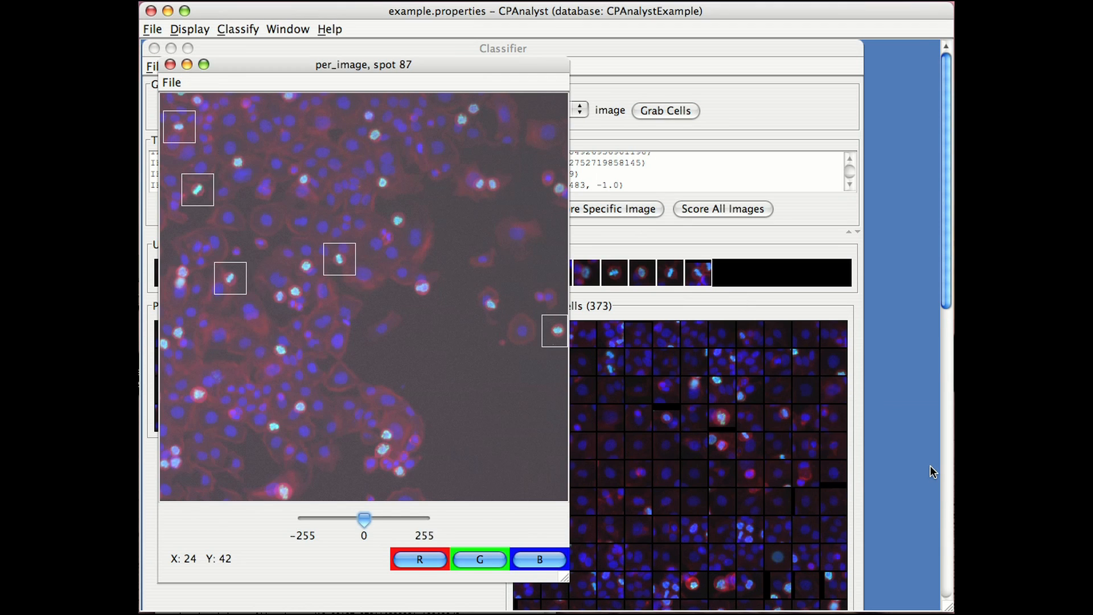
left_click(170, 65)
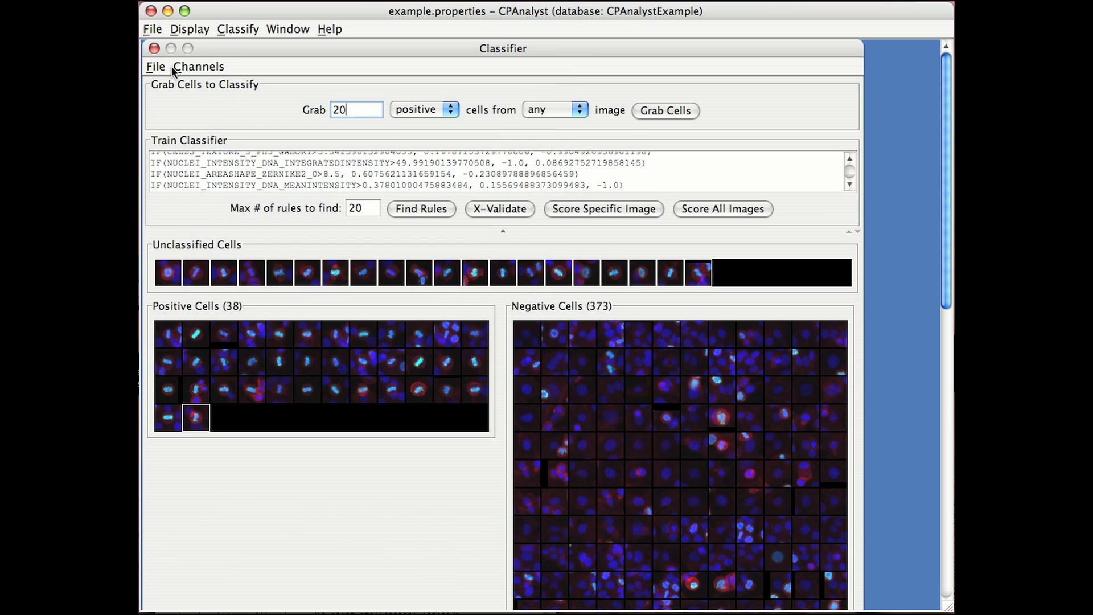
Score all images with a chosen result grouping and bring up the Enrichment/Pvalues table for per_object.
left_click(735, 212)
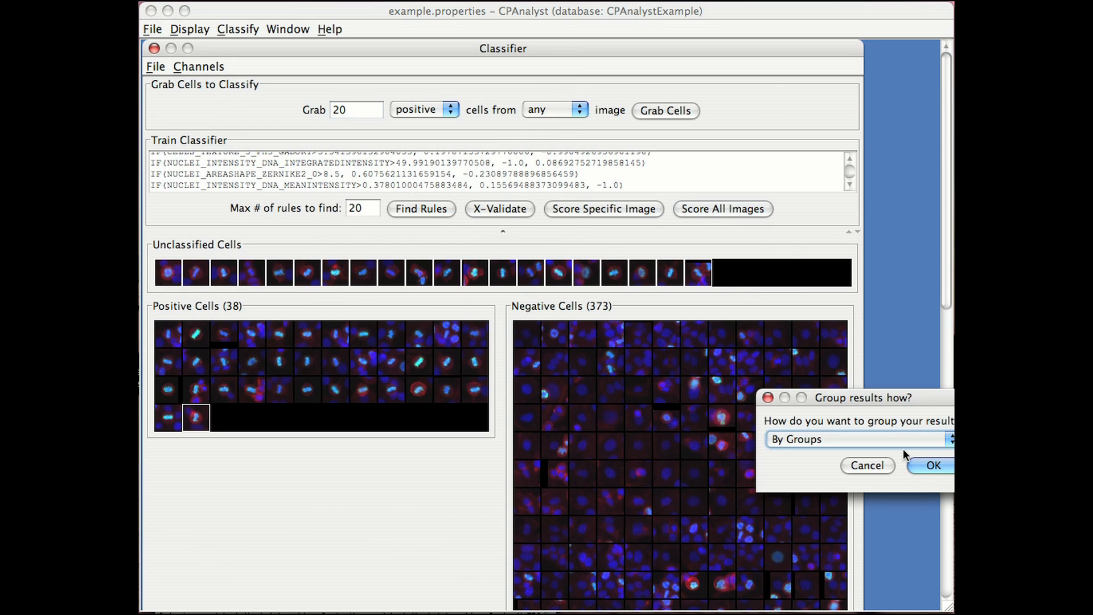
left_click(888, 439)
left_click(887, 451)
left_click(930, 465)
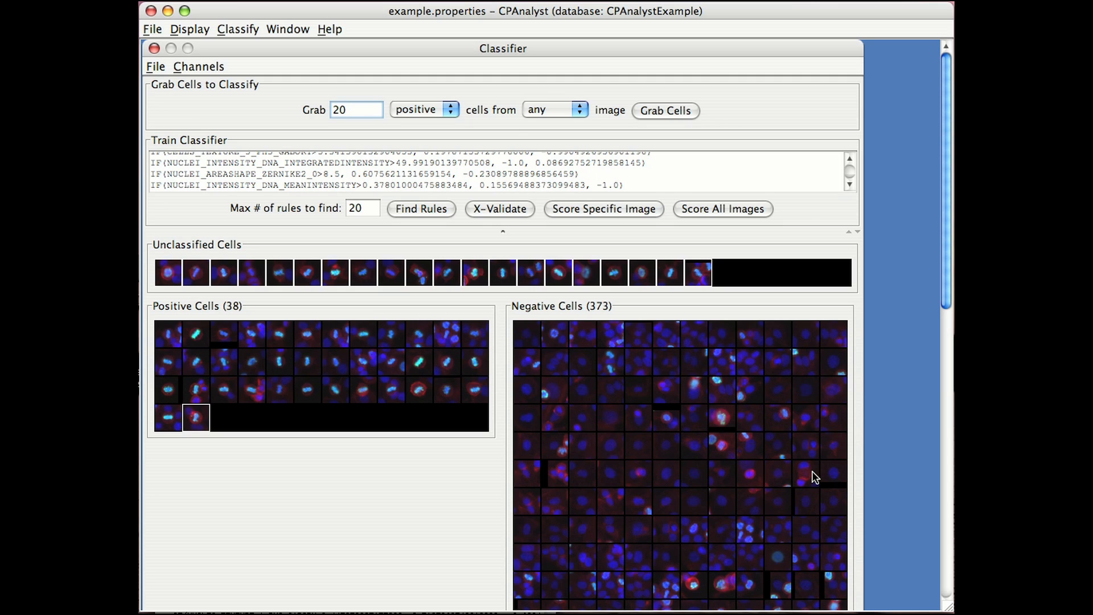
left_click(307, 30)
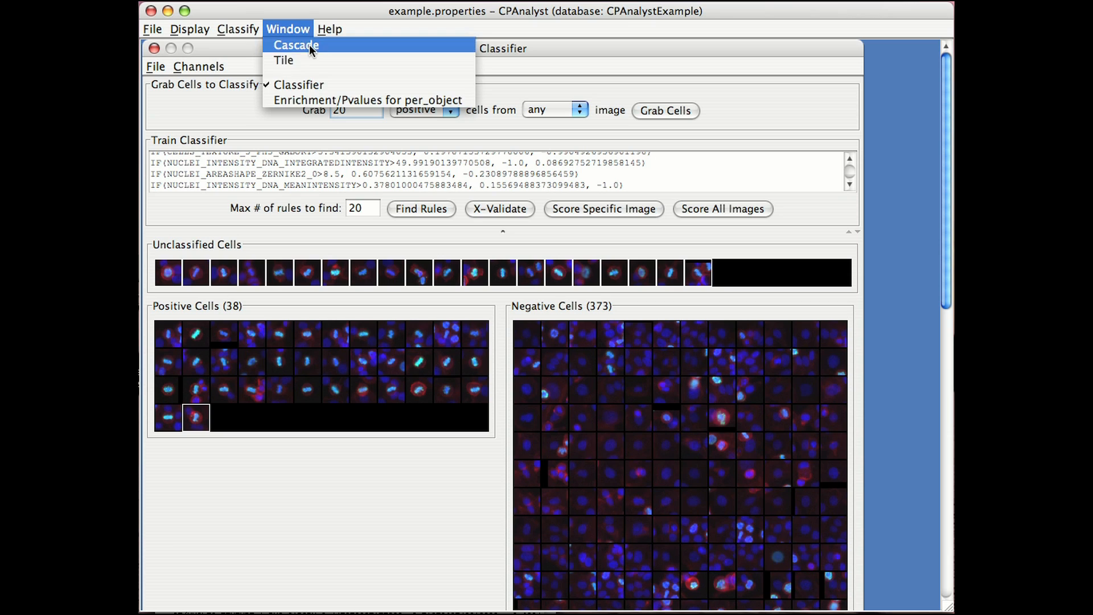
left_click(312, 95)
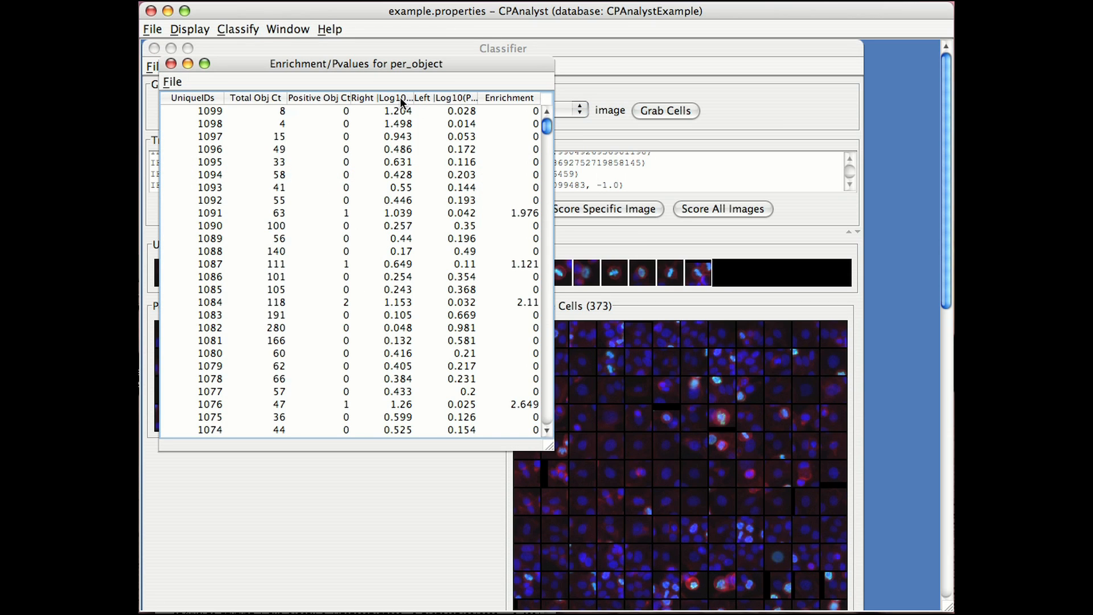
Sort the enrichment table by UniqueIDs in ascending order, followed by the Right Log10 column in descending order.
left_click(209, 97)
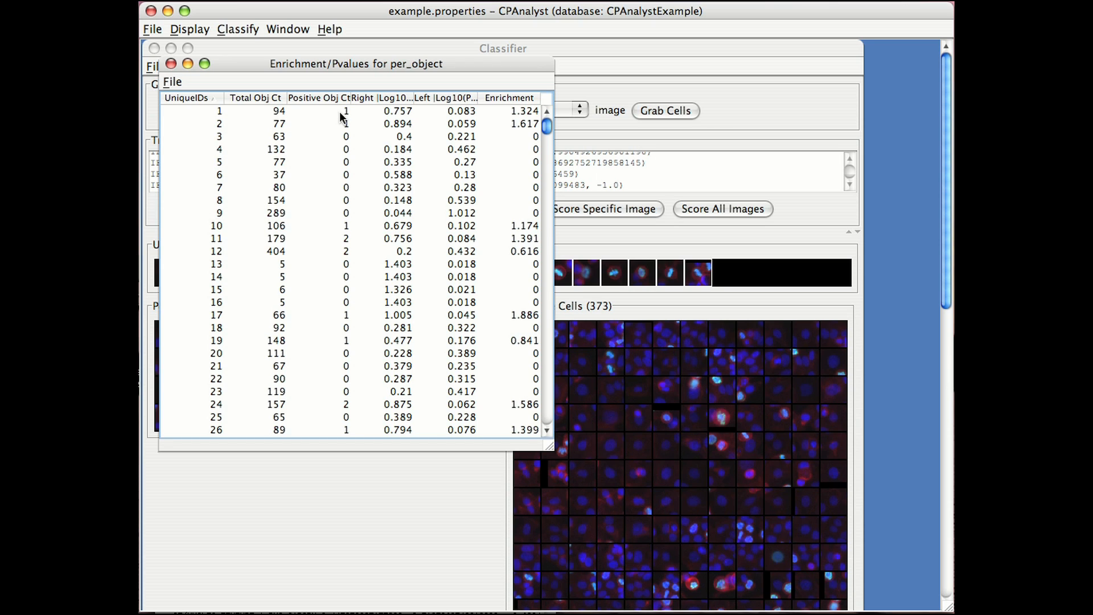
left_click(391, 98)
left_click(390, 98)
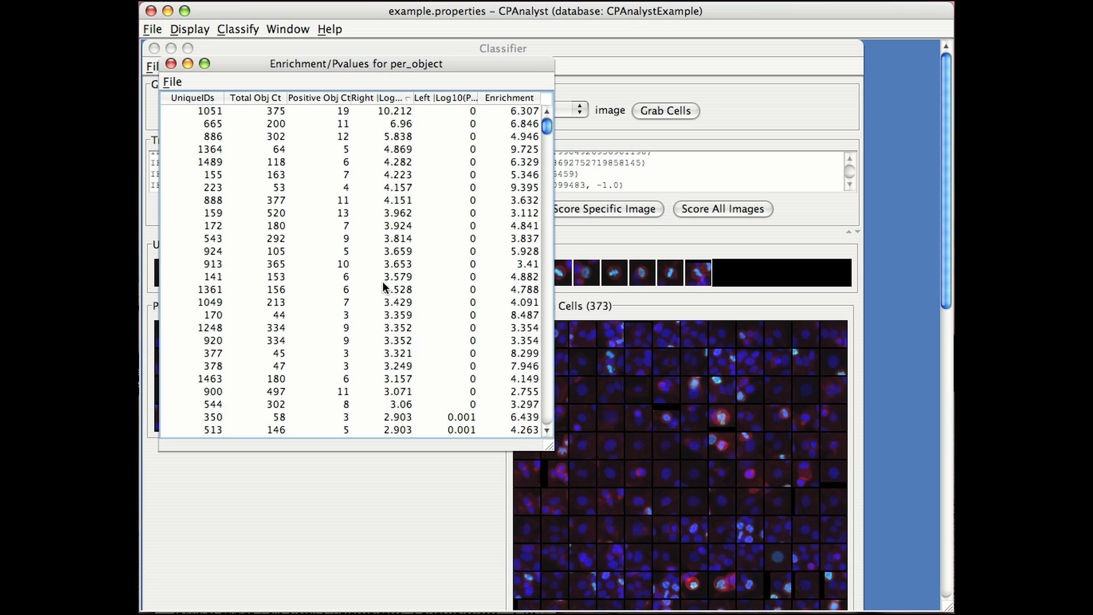
Inspect the top-ranked image 1051 and the mid-ranked image 470 from the enrichment table, closing each after viewing.
double_click(211, 111)
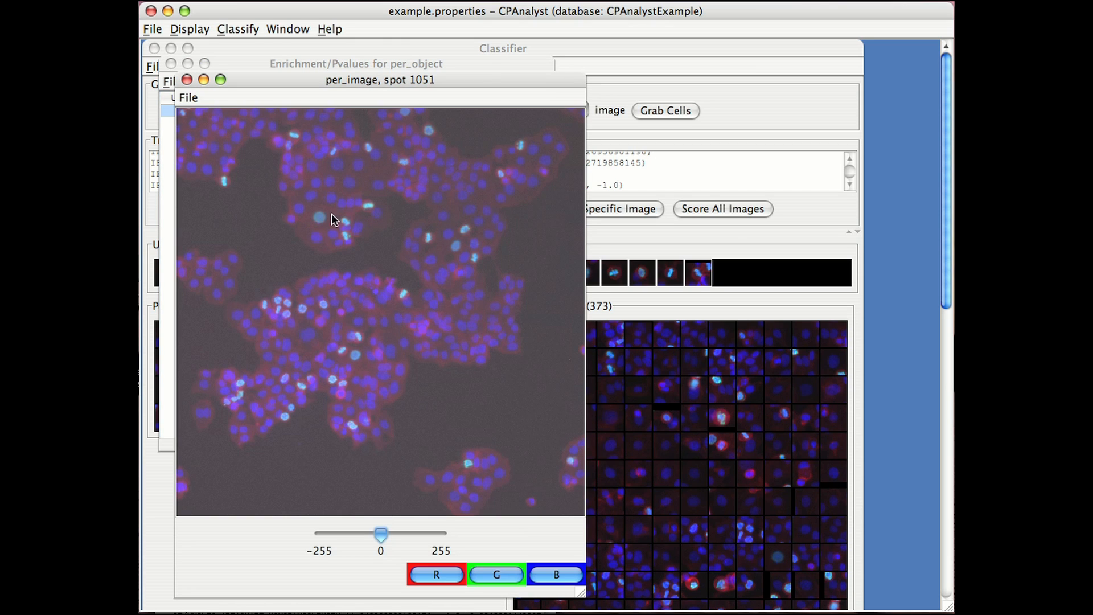
left_click(187, 79)
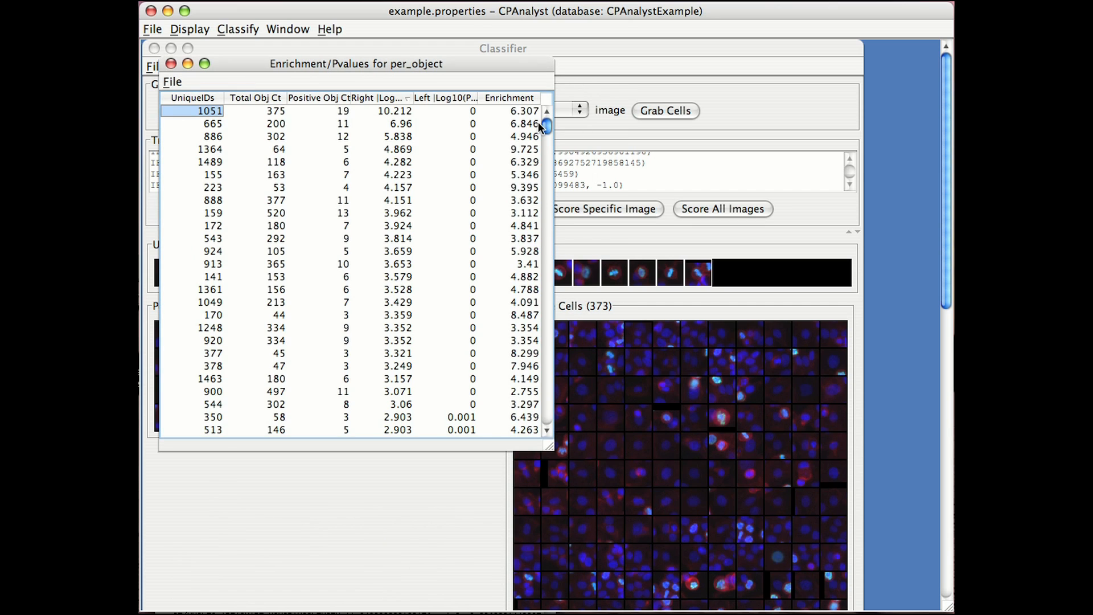
left_click_drag(540, 126, 547, 266)
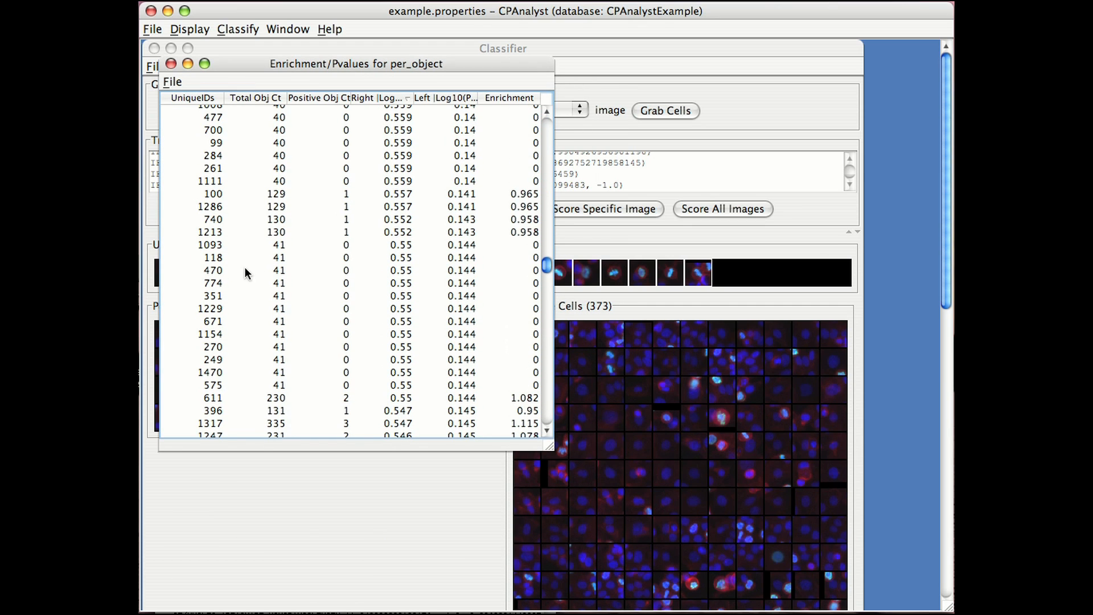
double_click(219, 271)
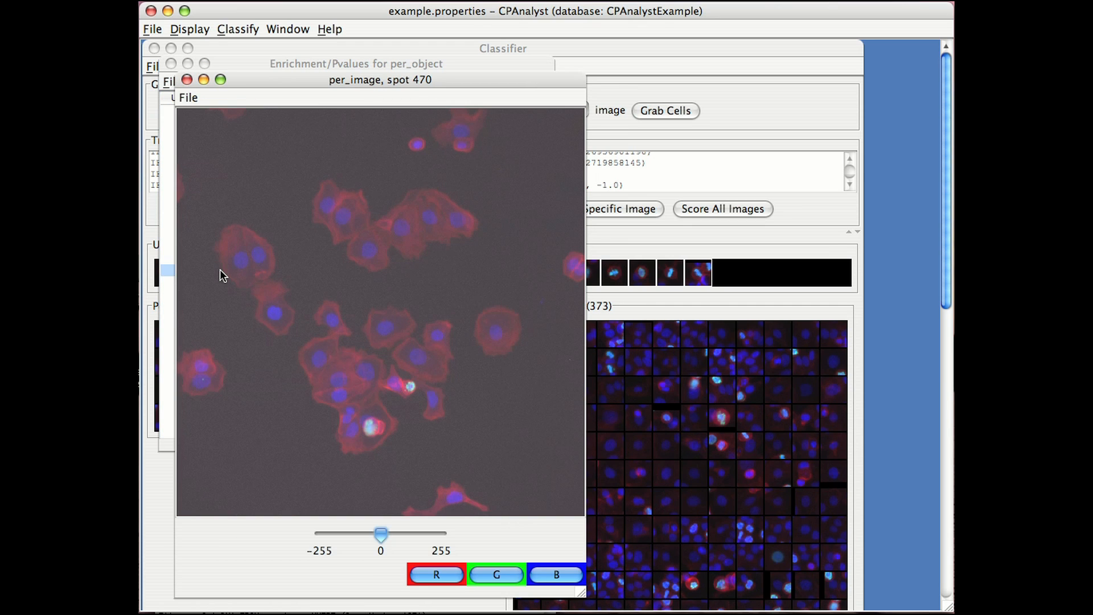
left_click(186, 81)
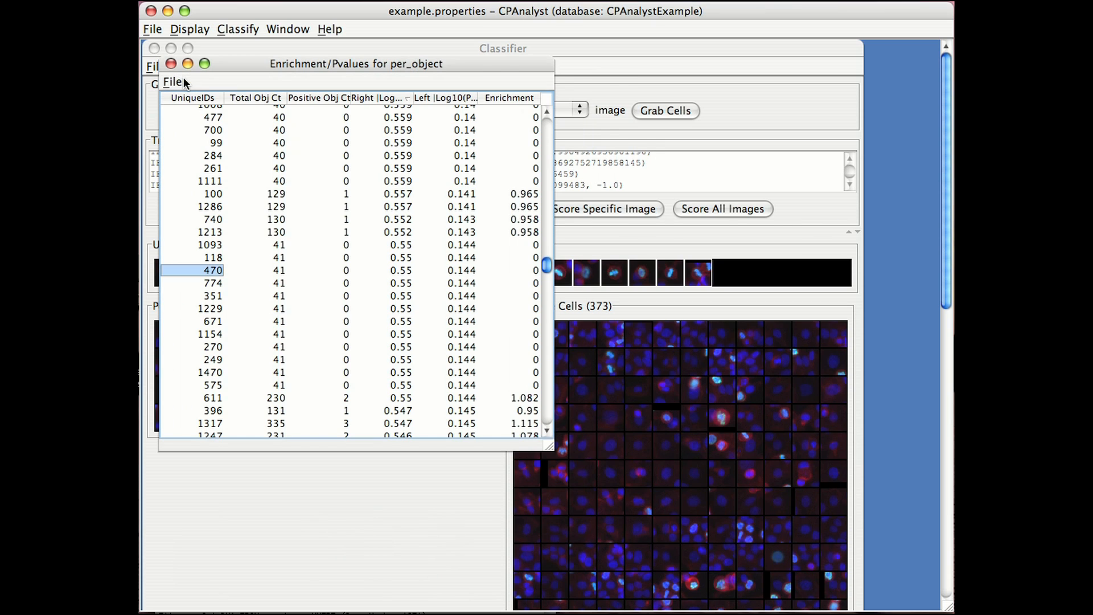
left_click_drag(547, 268, 561, 86)
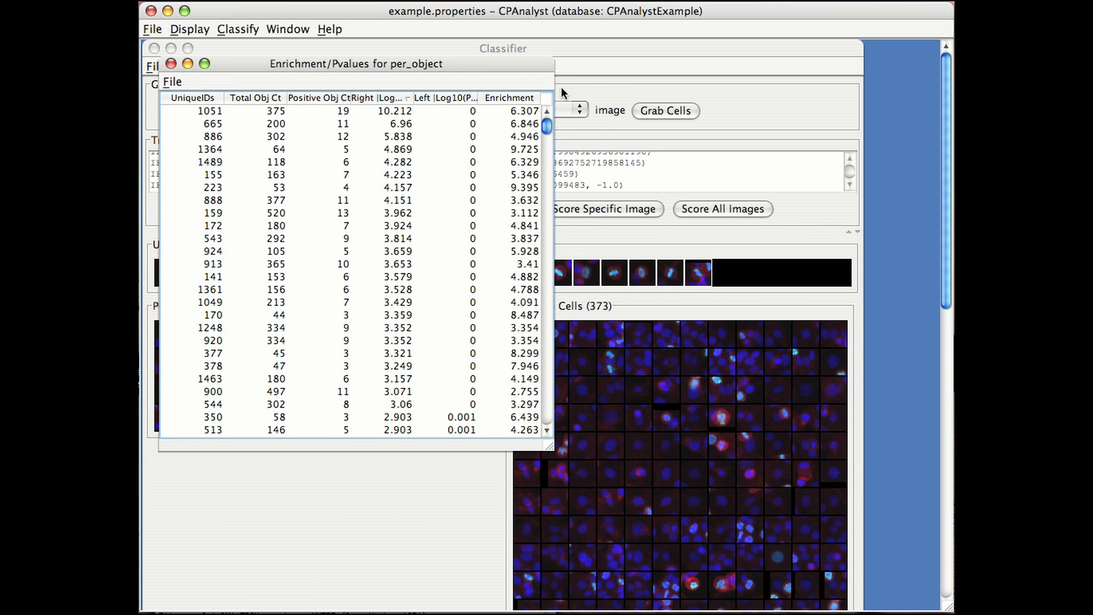
Sort the enrichment table by the Left Log10 column in descending order, and restore the descending sort by the Right Log10 column.
left_click(461, 97)
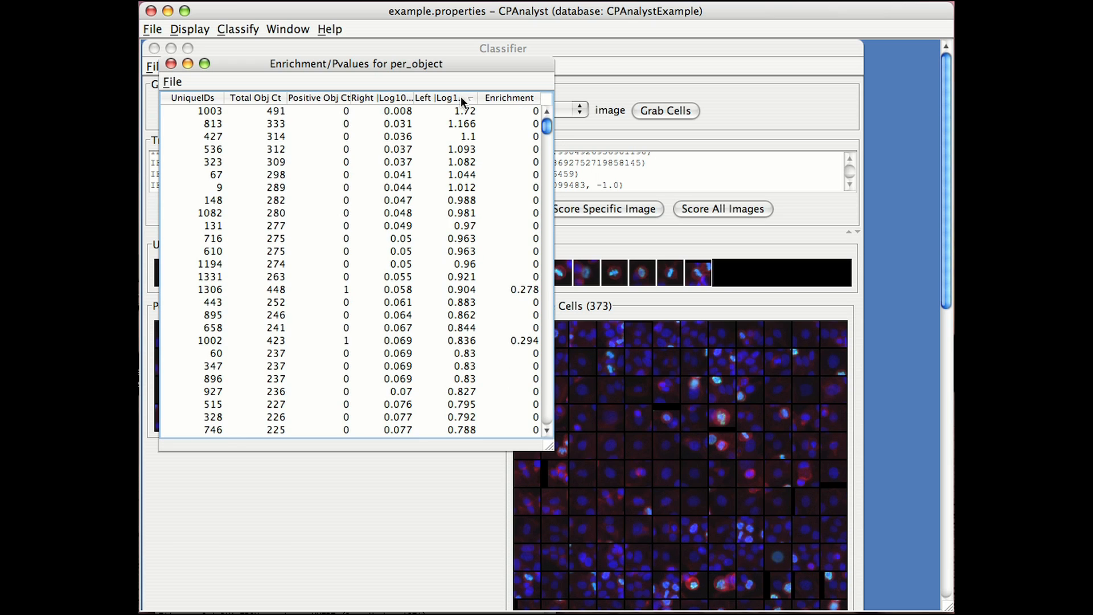
left_click(462, 98)
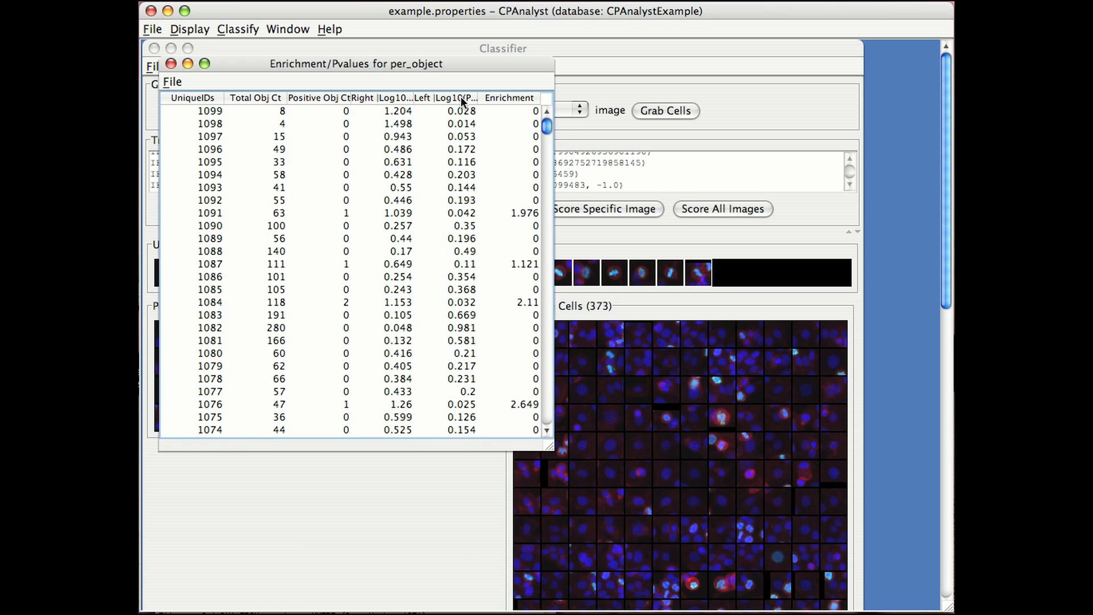
left_click(402, 98)
left_click(402, 98)
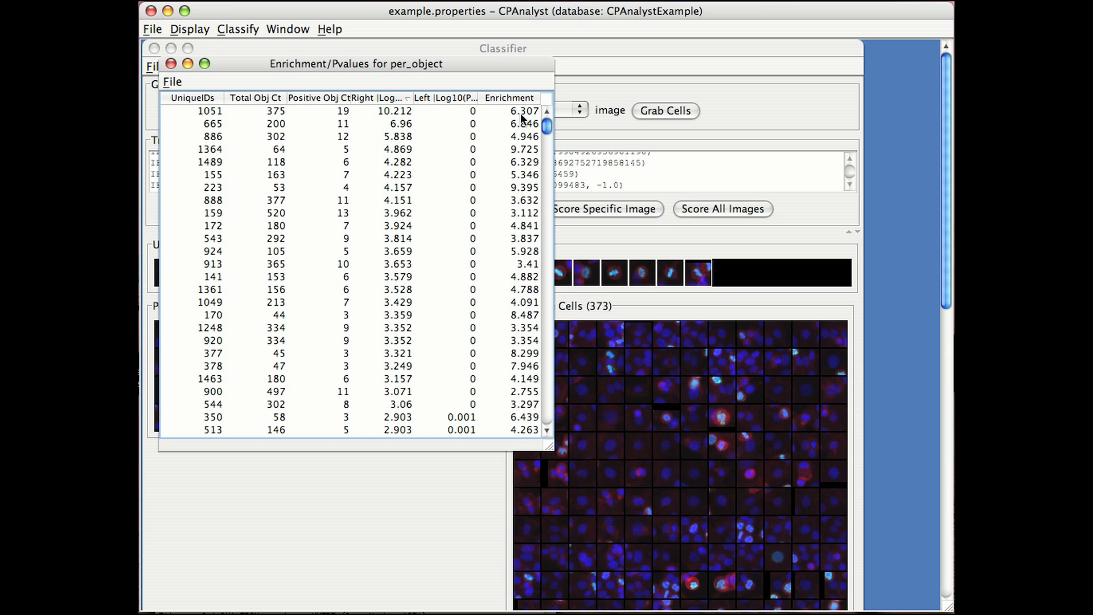
View the enrichment table's tab-delimited text saving option, and move the table window off the Classifier's own file commands.
left_click(181, 81)
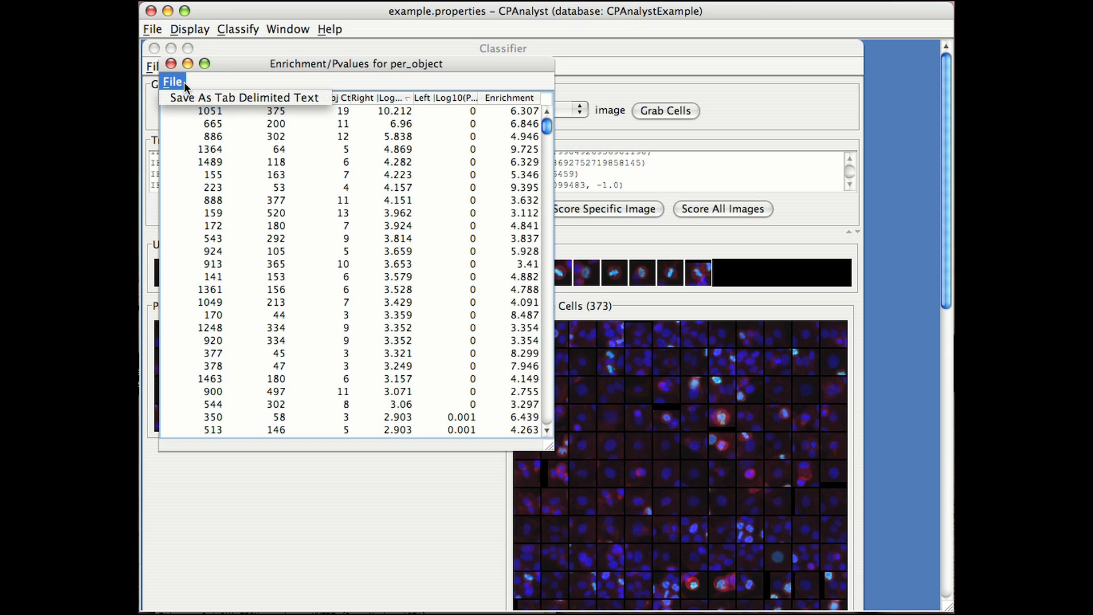
left_click(188, 98)
left_click_drag(348, 74, 349, 74)
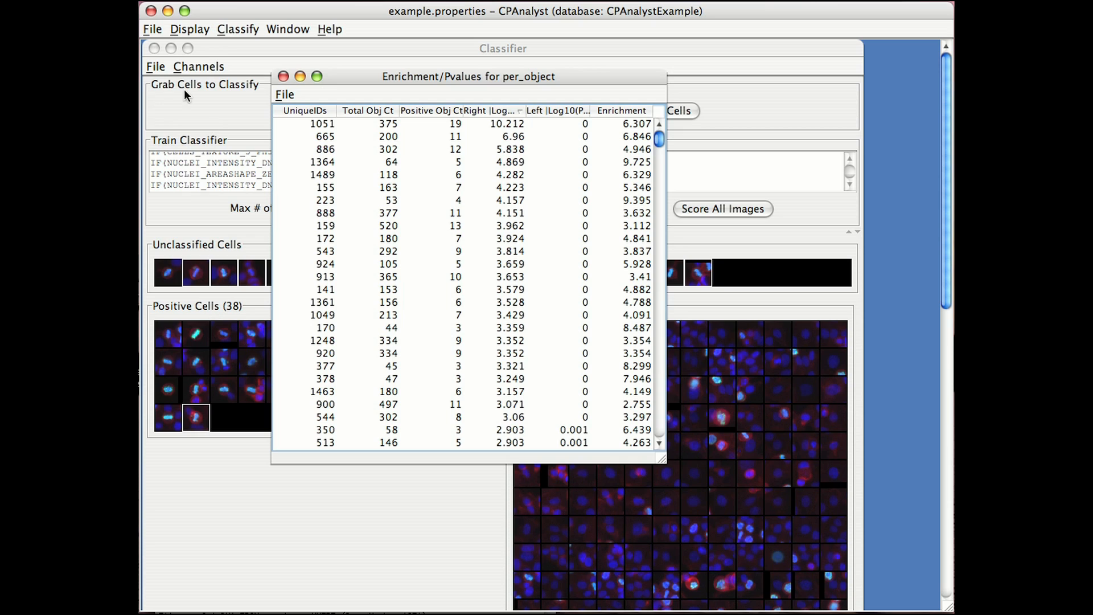
Open the Classifier's file commands for loading and saving rule sets and training sets.
left_click(161, 67)
left_click(161, 66)
left_click(151, 66)
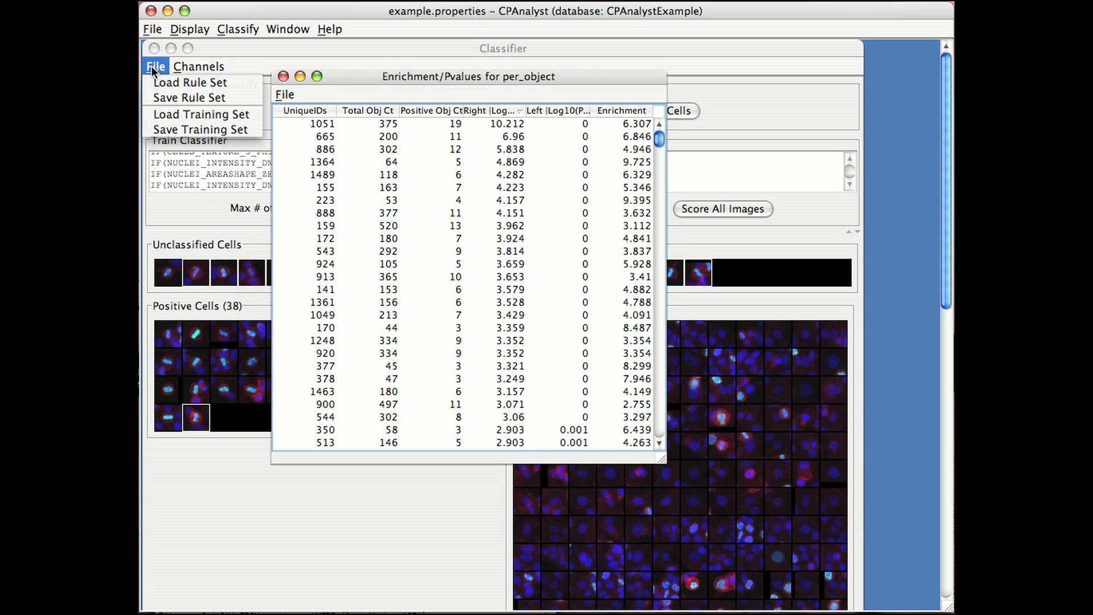